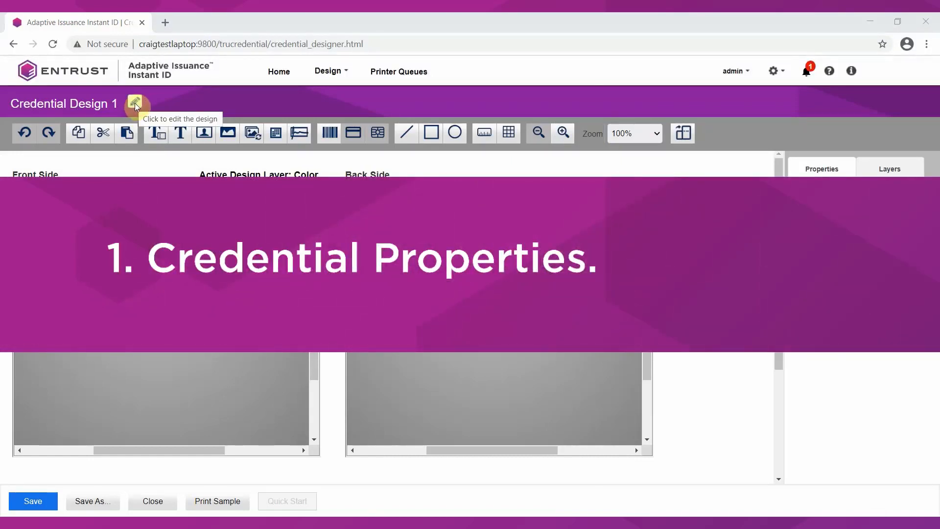
Rename the credential design as ID Card, with ISO ID-1 dimensions and centimeters as units
click(135, 103)
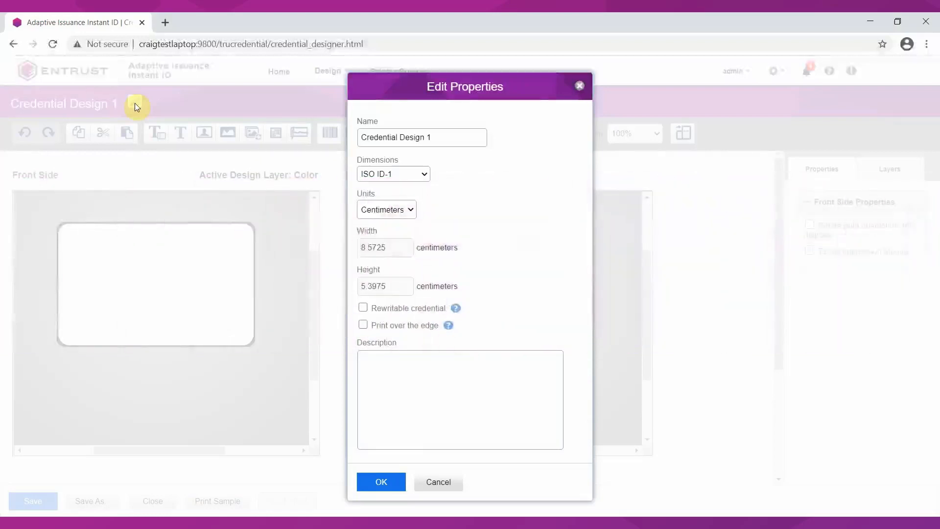
triple_click(450, 137)
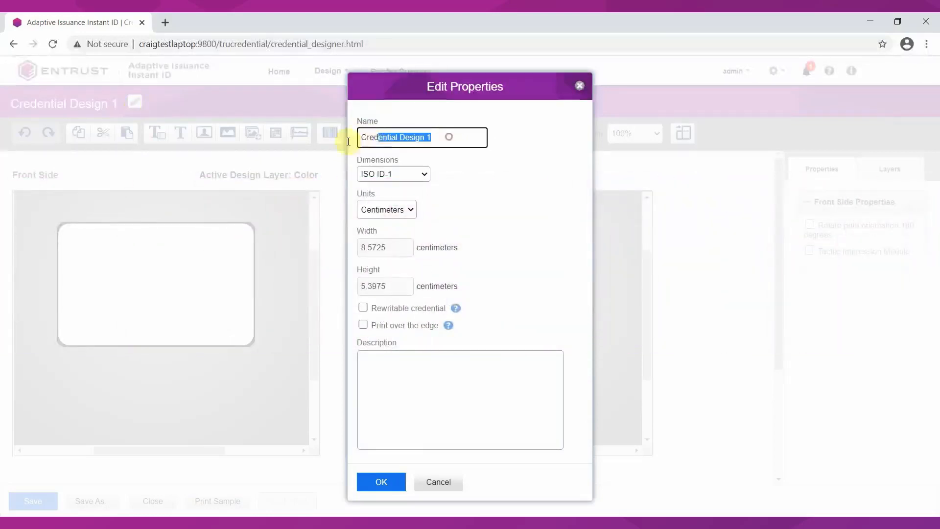
text(ID Card)
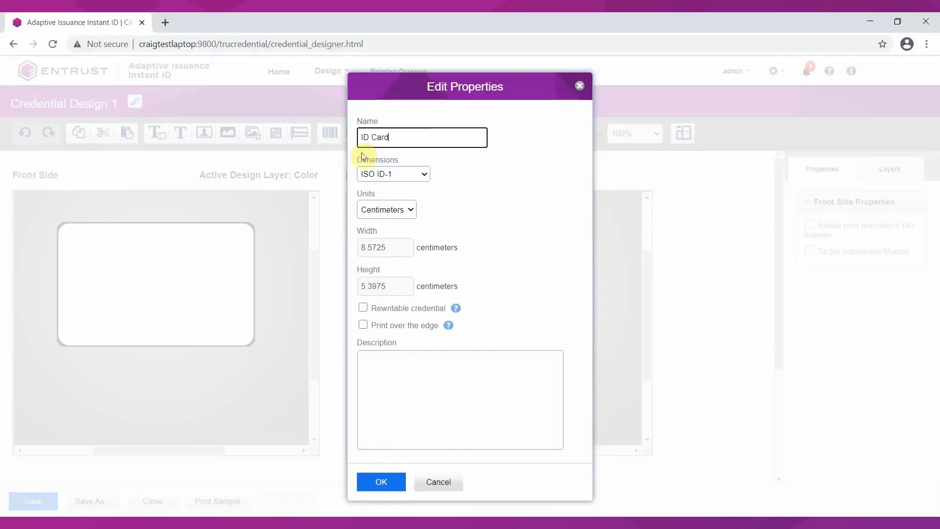
click(425, 174)
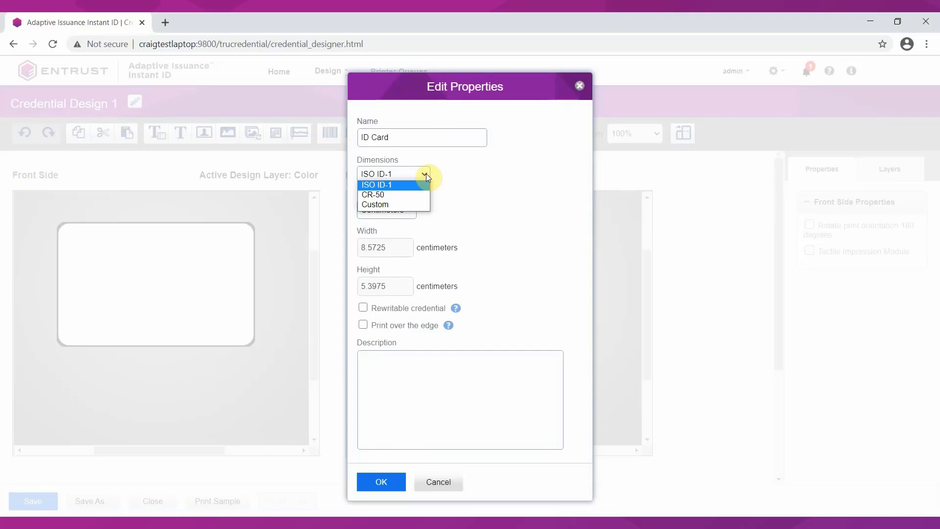
click(427, 179)
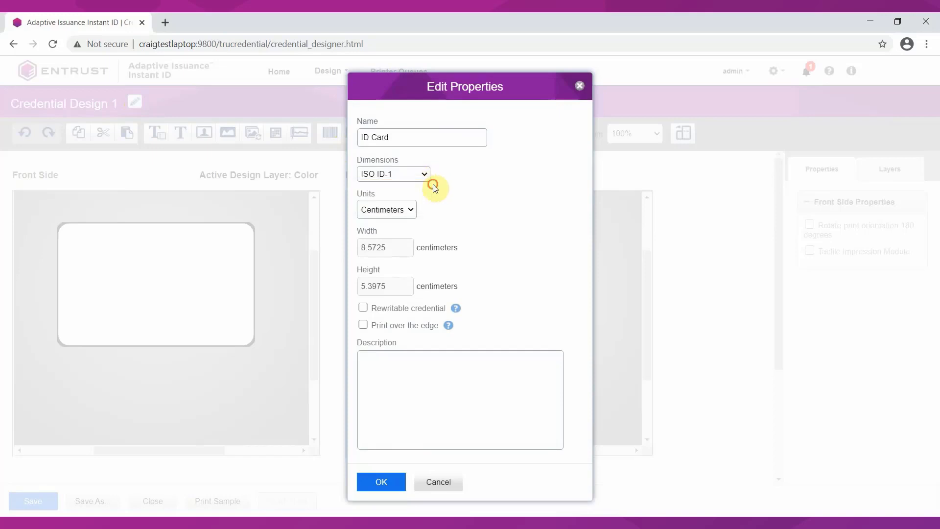
click(414, 212)
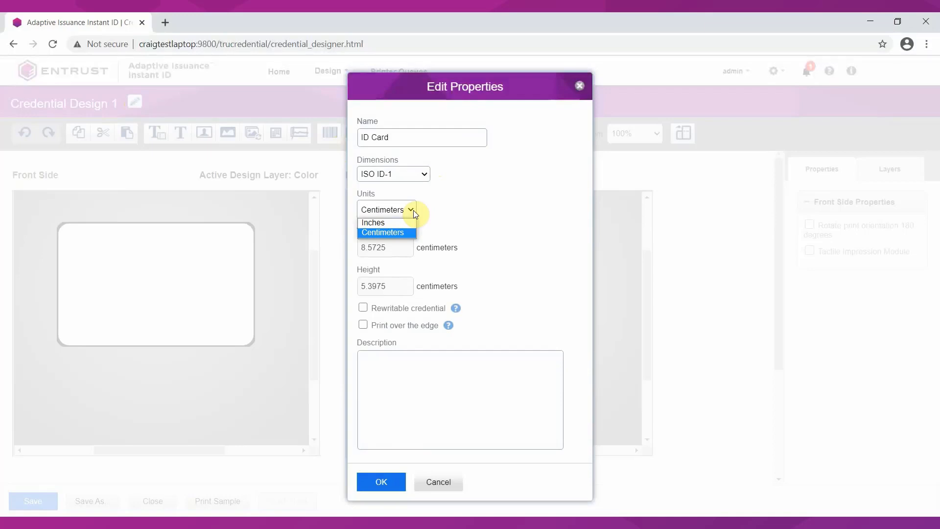
click(430, 224)
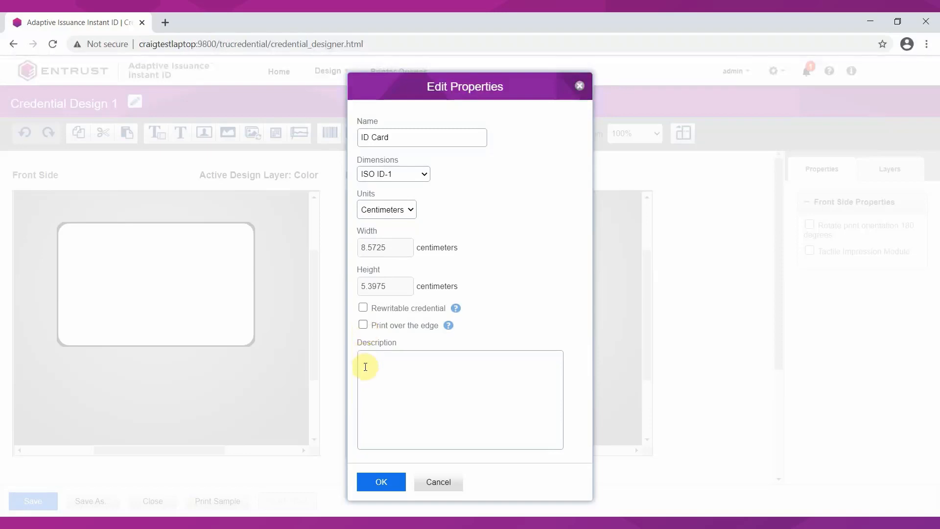
click(381, 482)
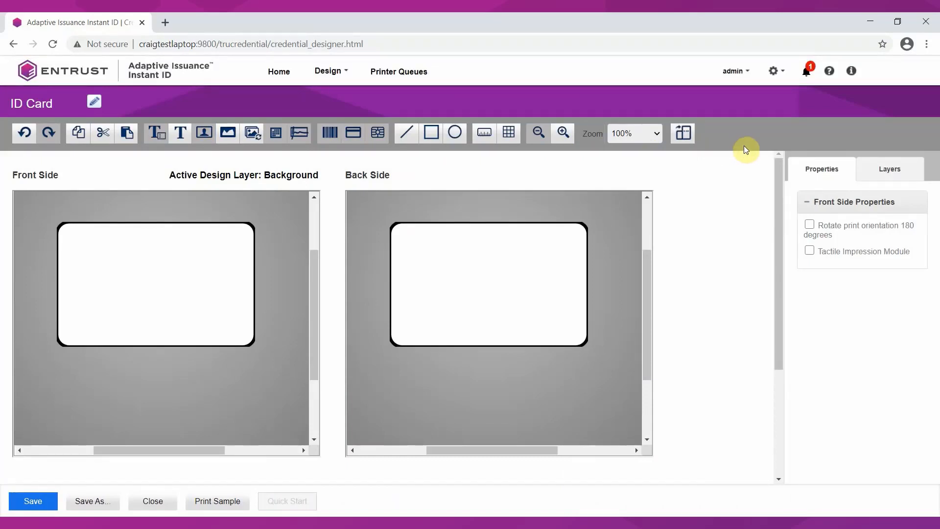
Review the front side's layer list and side properties, and select the card's back side
click(885, 170)
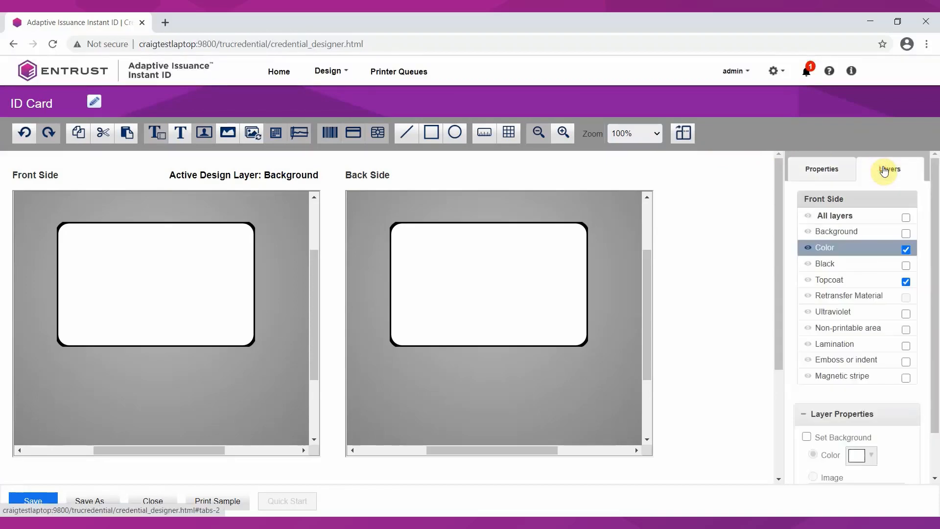
click(823, 172)
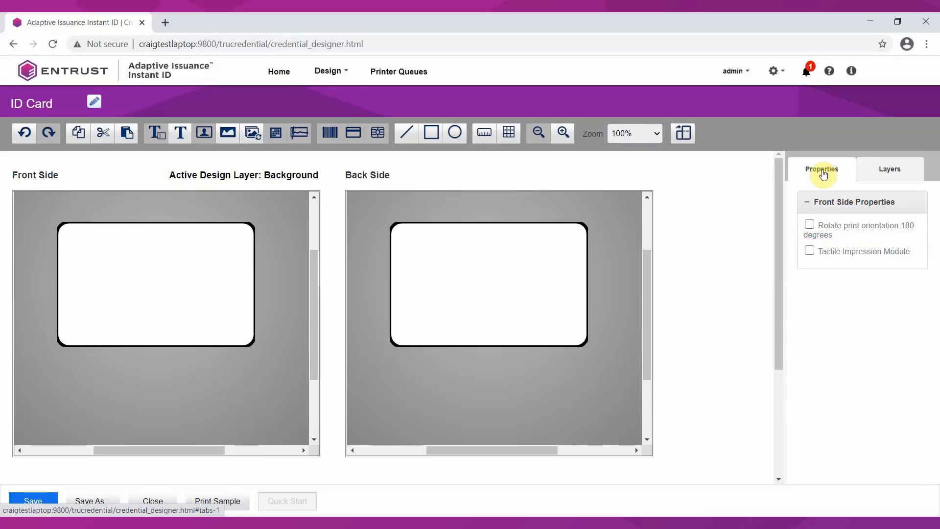
click(478, 278)
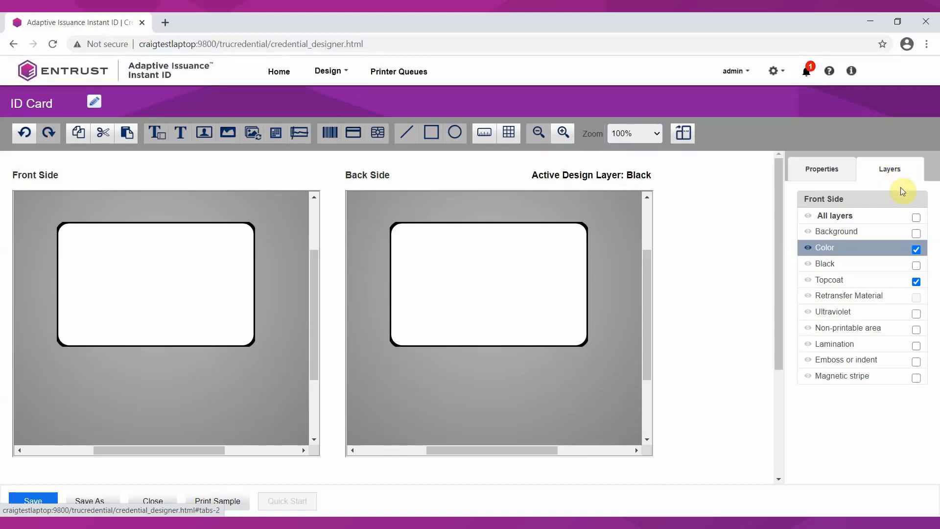
Enable the front side's Background layer and make it the active design layer
click(917, 233)
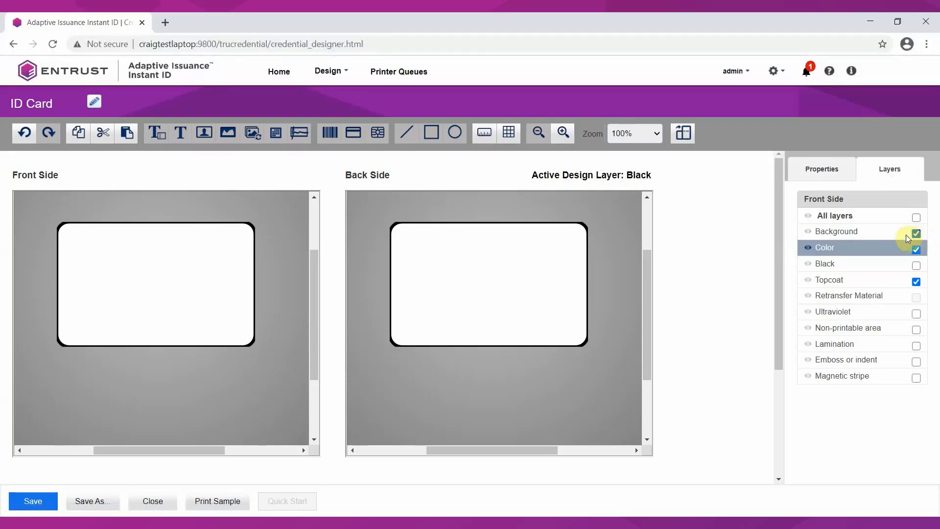
click(841, 234)
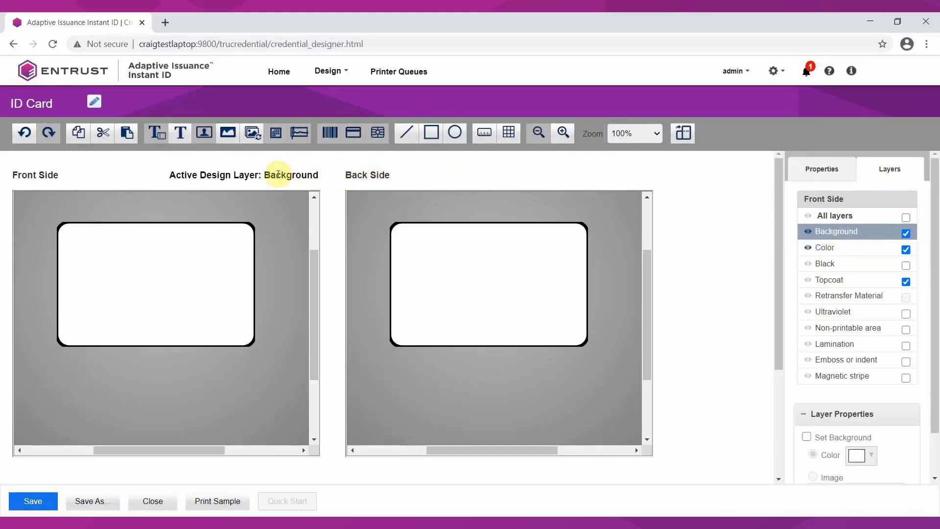
drag(263, 177, 315, 178)
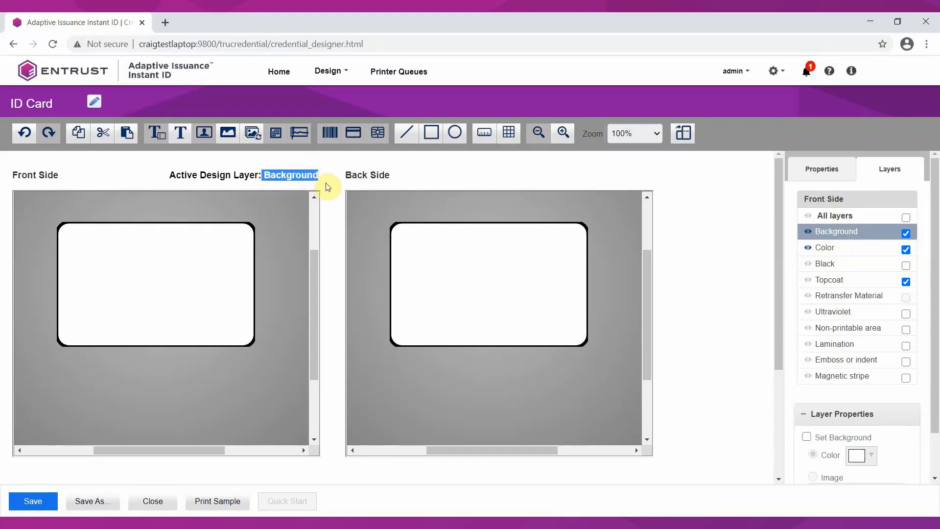
click(325, 183)
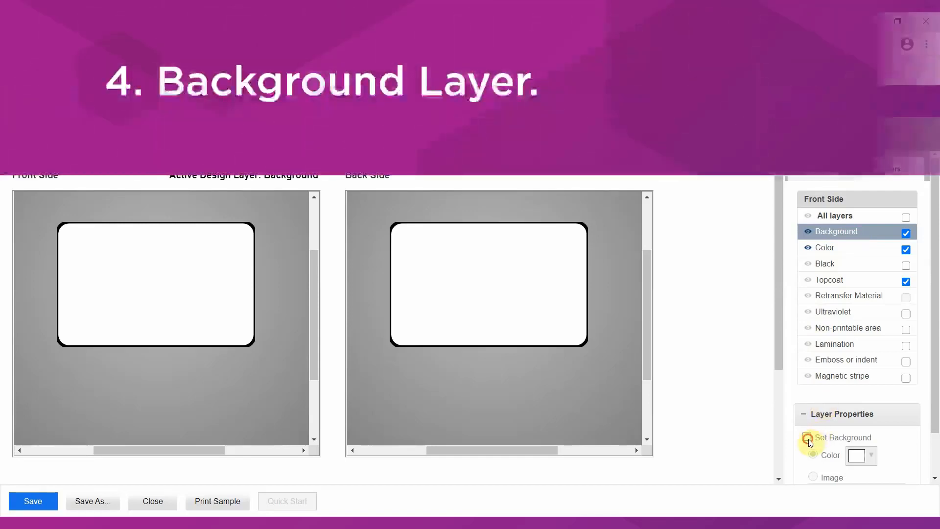
Set the front side's background to the image Background Image.bmp from the Design Files folder
click(807, 437)
scroll(864, 438, down, 1)
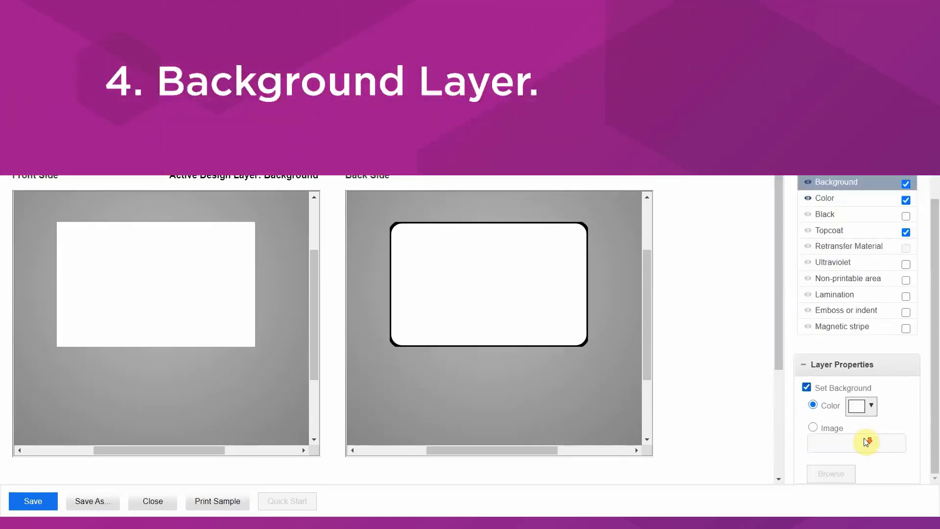
click(871, 410)
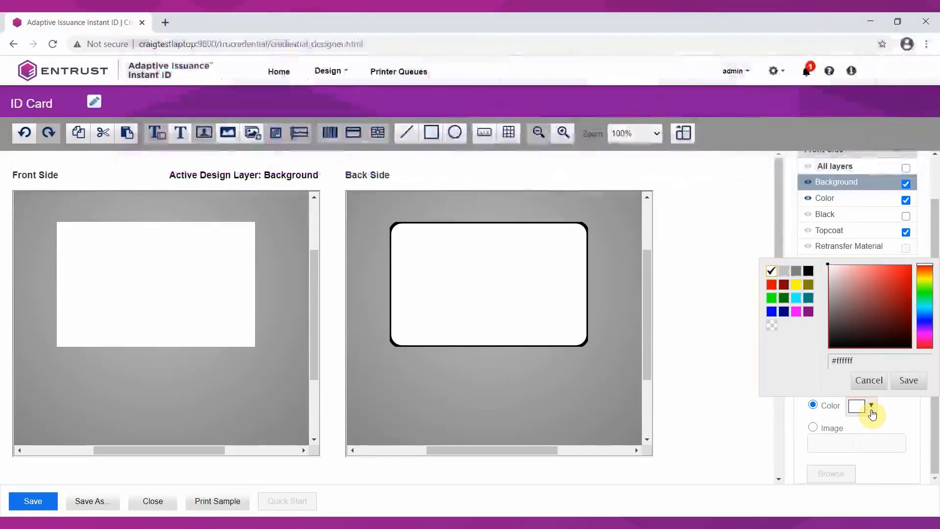
click(881, 421)
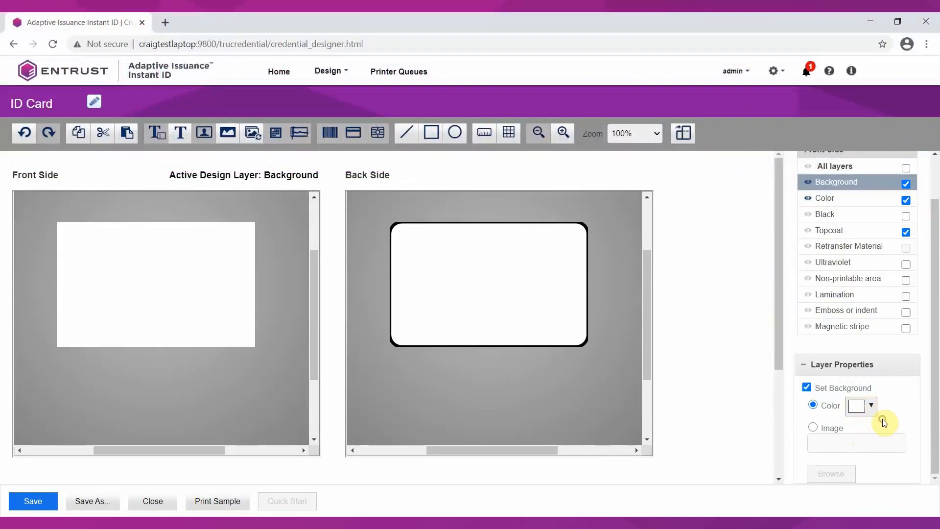
click(815, 428)
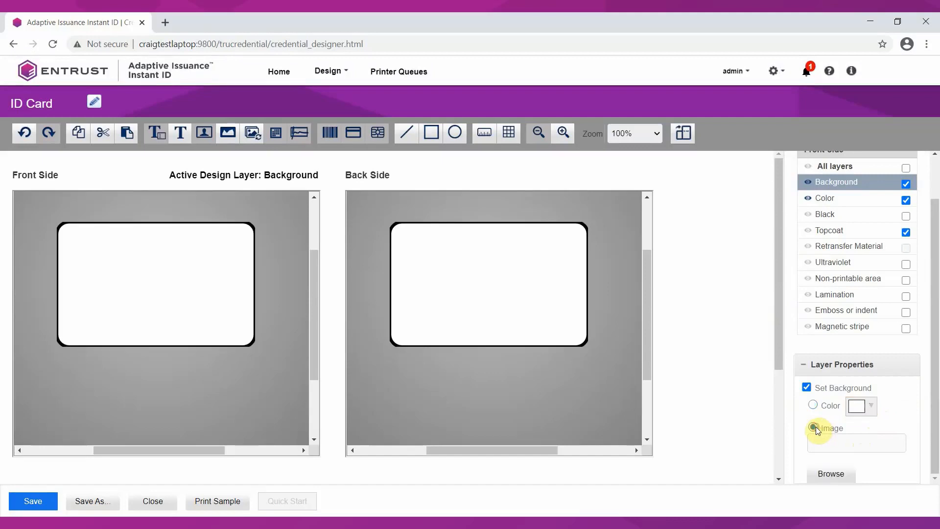
click(828, 475)
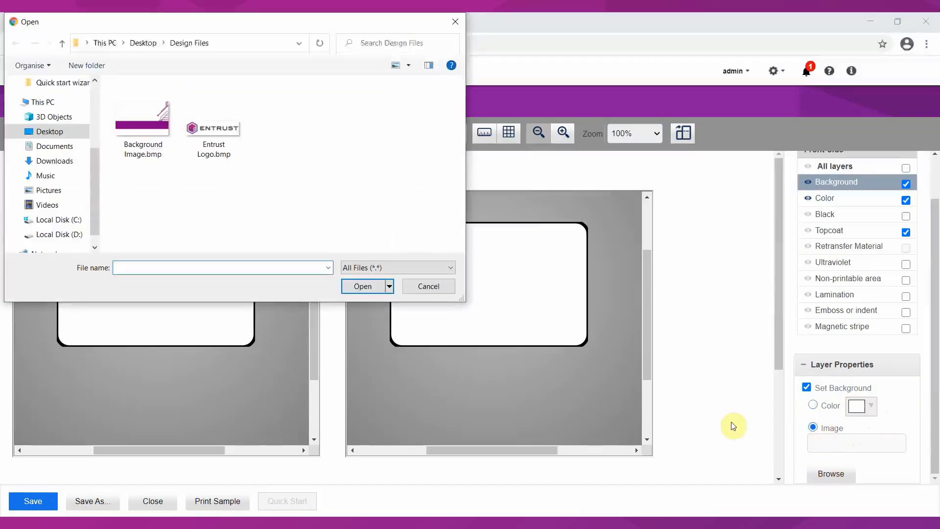
click(143, 122)
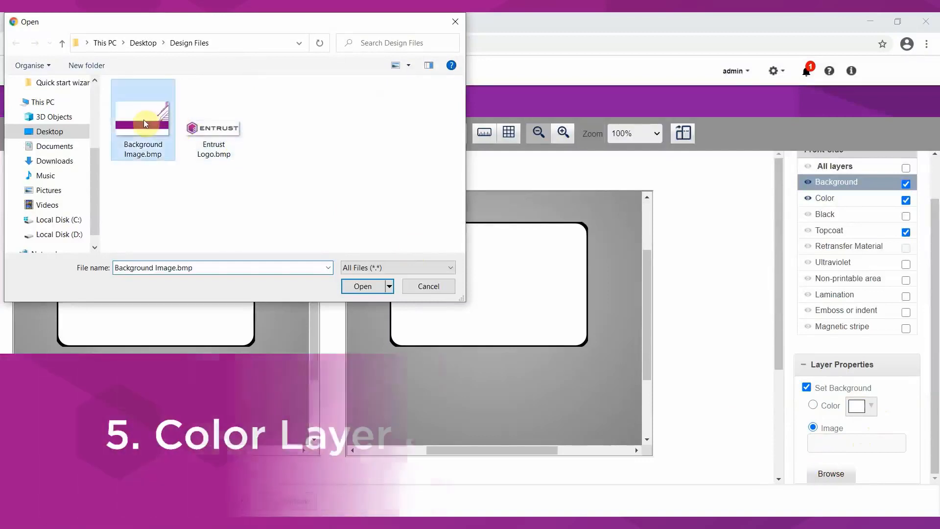
double_click(143, 122)
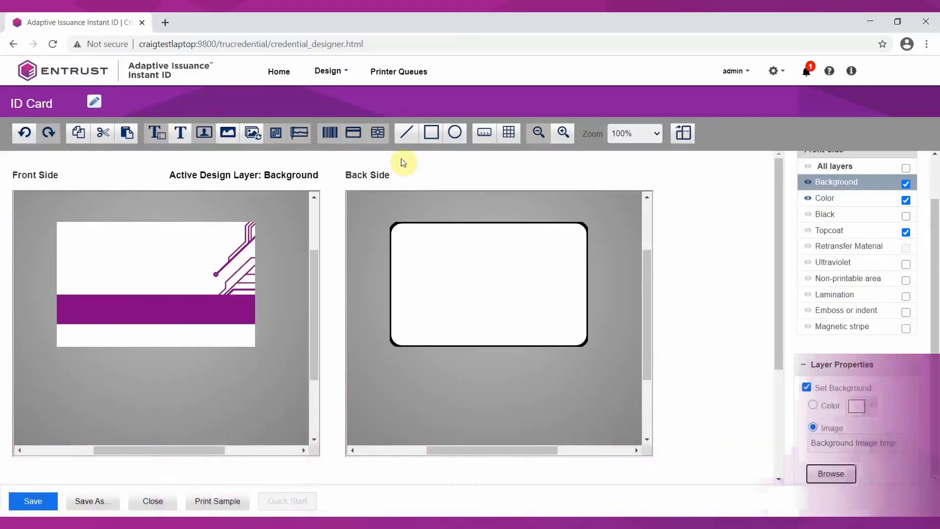
Place a photograph field on the front side's Color layer at about 5.7 cm left and 0.39 cm top, and shorten its field name
click(835, 198)
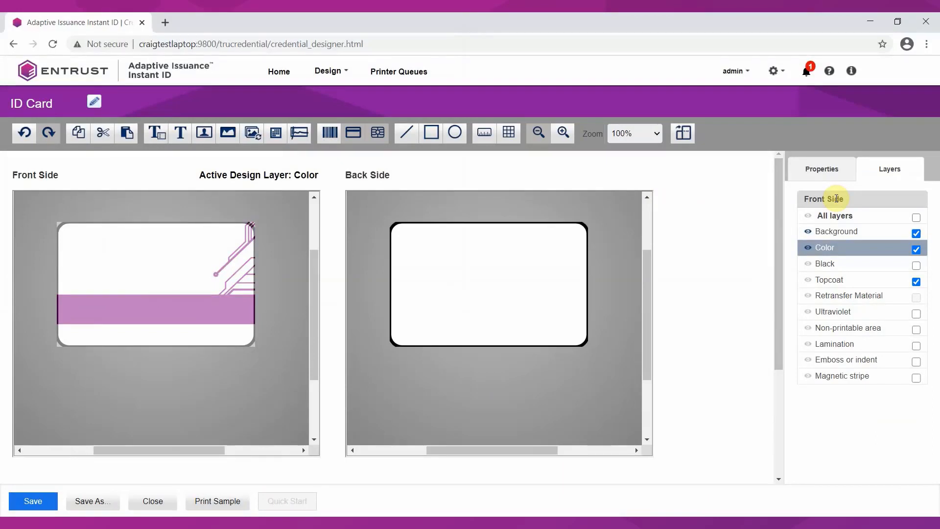
drag(204, 132, 204, 240)
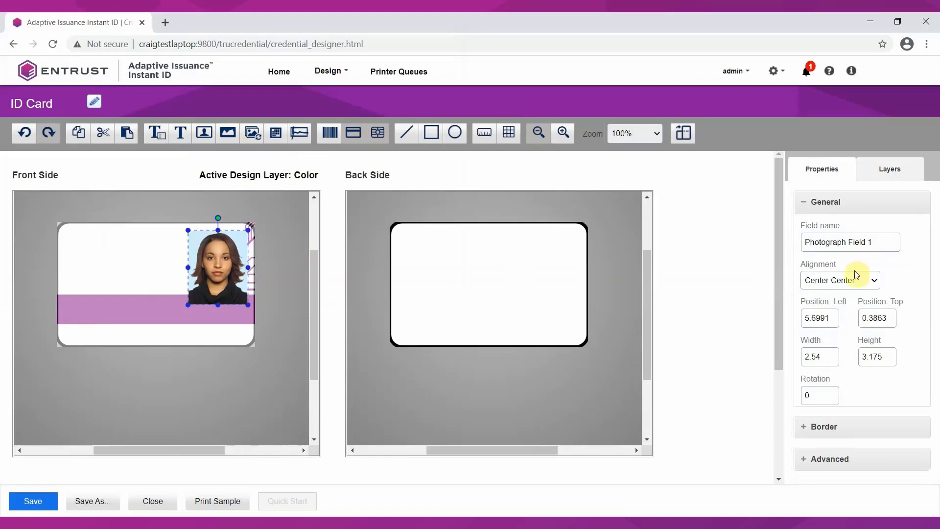
click(873, 242)
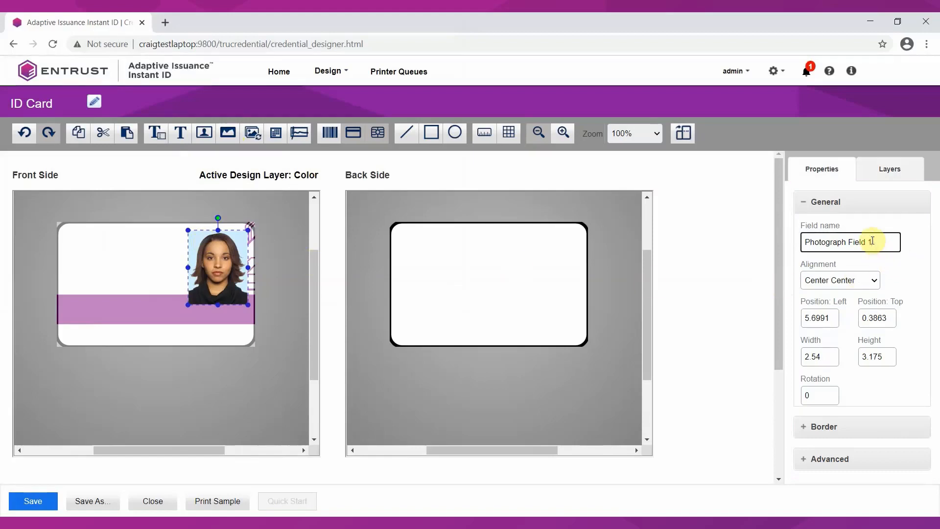
key(BackSpace)
key(BackSpace)
key(BackSpace)
key(BackSpace)
key(BackSpace)
key(BackSpace)
key(BackSpace)
key(BackSpace)
key(BackSpace)
key(BackSpace)
Display a black border of weight 4 with square corners around the photograph field
click(807, 205)
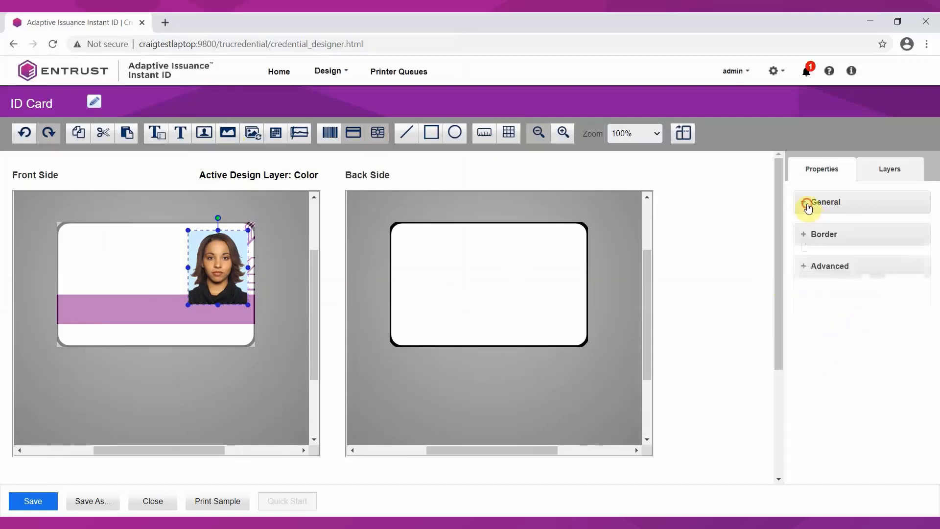
click(806, 236)
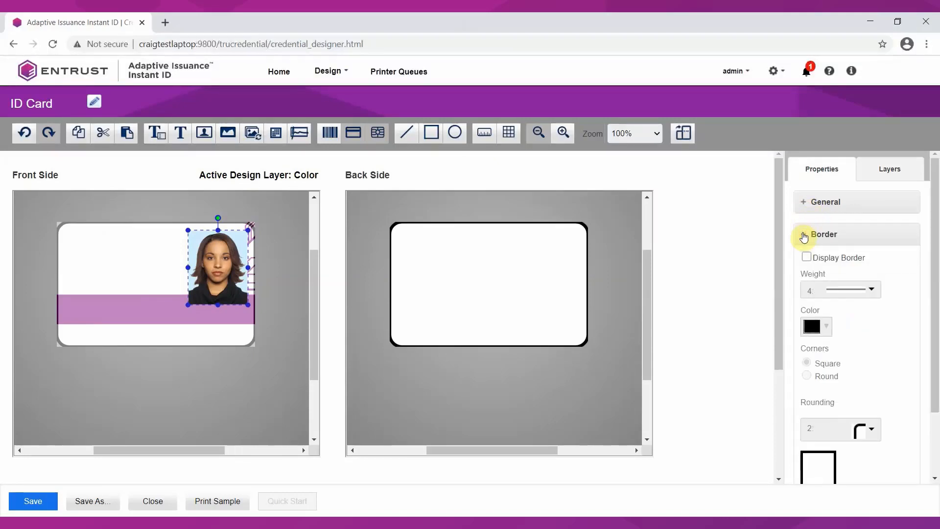
click(807, 257)
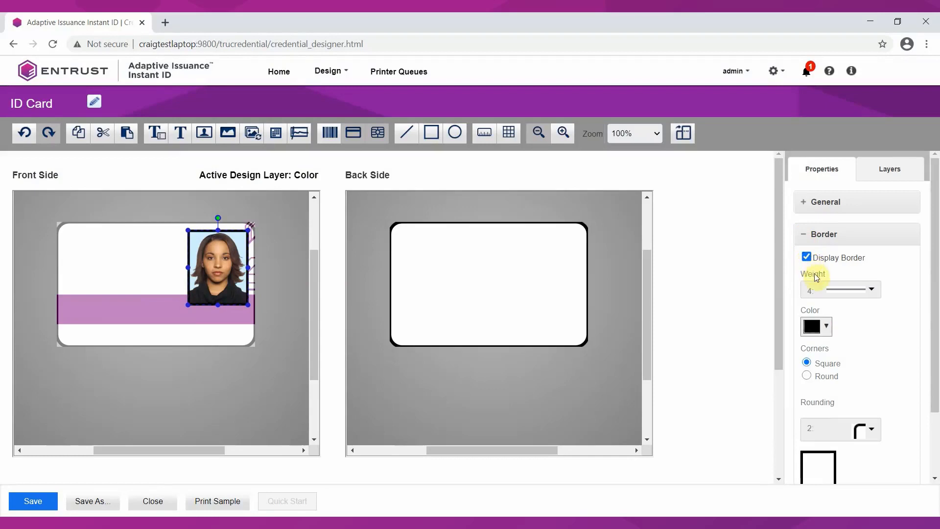
click(872, 293)
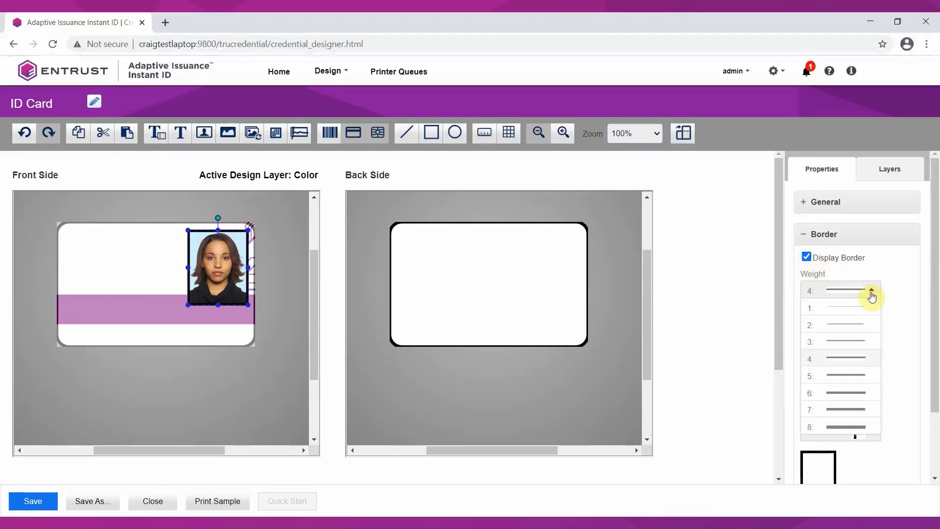
click(872, 294)
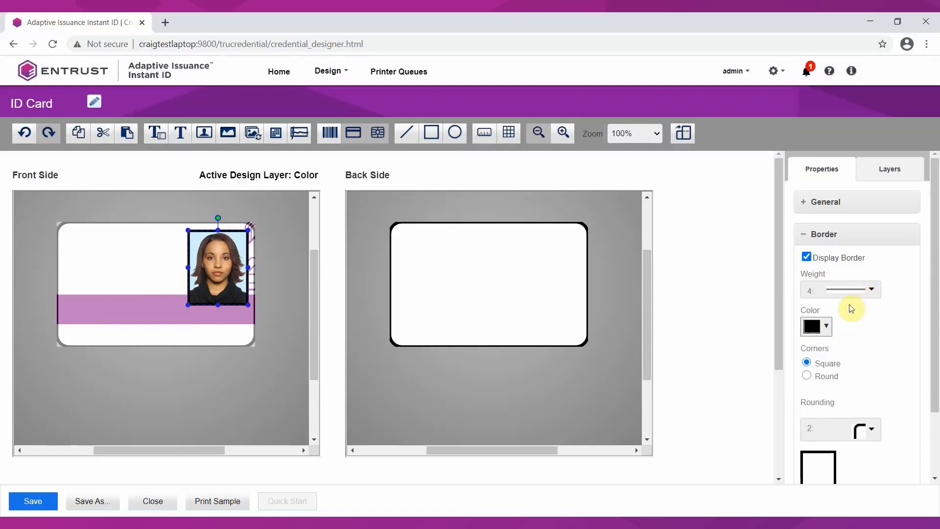
click(827, 329)
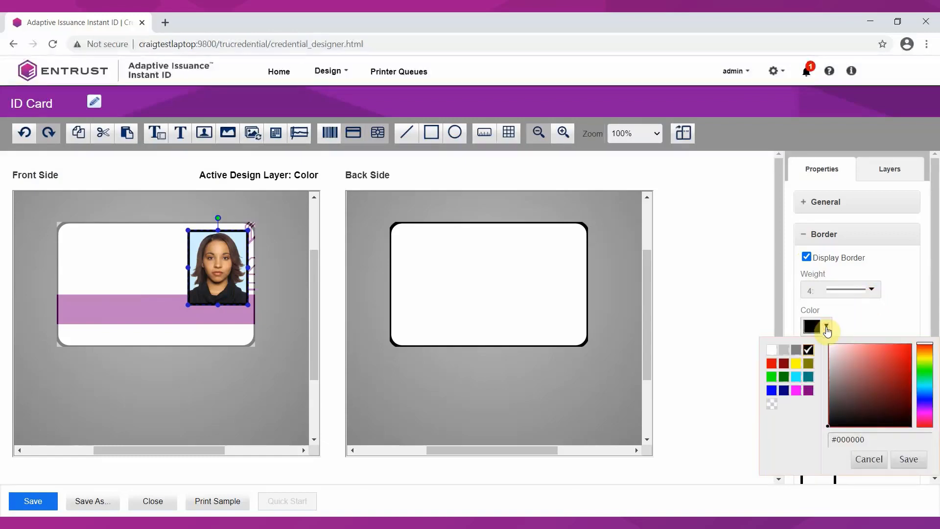
click(842, 330)
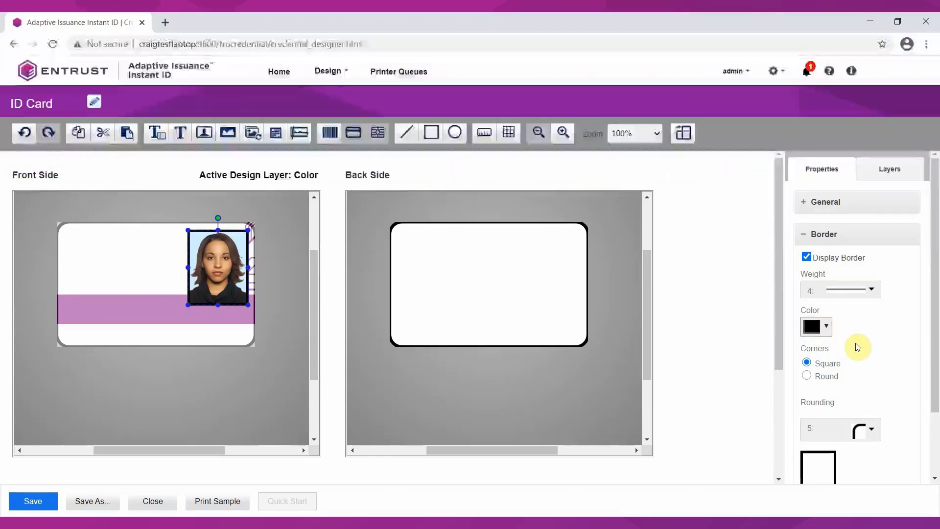
Place a text field on the front side's purple band at about 0.31 cm left and 3.24 cm top, and name it Name
click(890, 170)
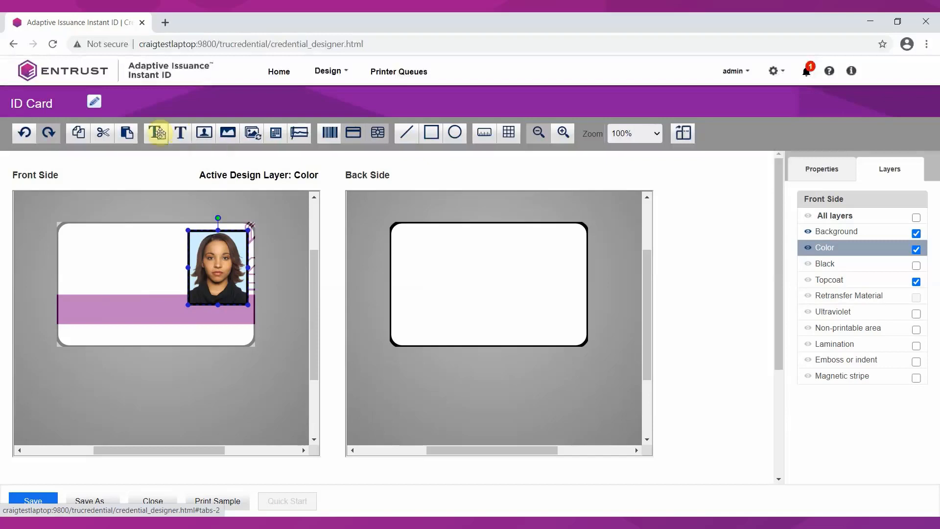
drag(179, 131, 64, 301)
mouse_move(162, 301)
mouse_down()
mouse_move(184, 303)
mouse_move(164, 307)
mouse_up()
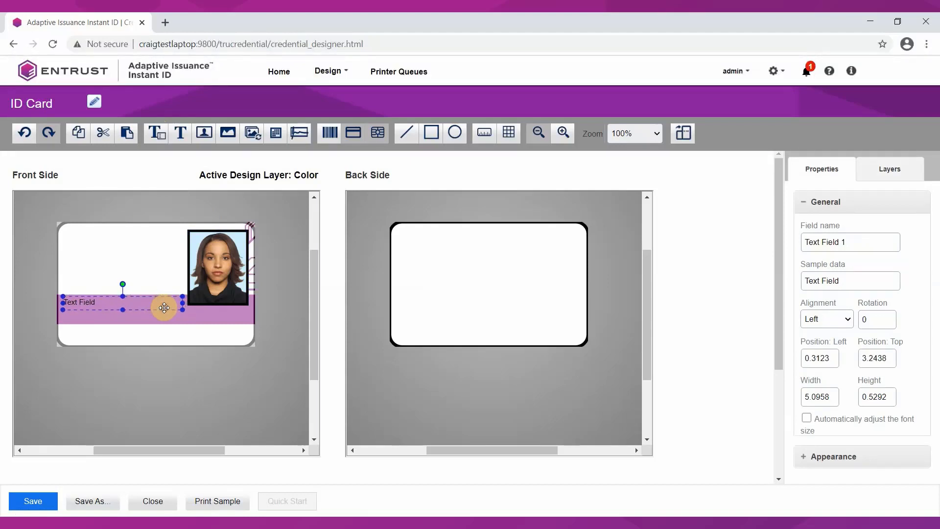
drag(849, 242, 793, 247)
text(Name)
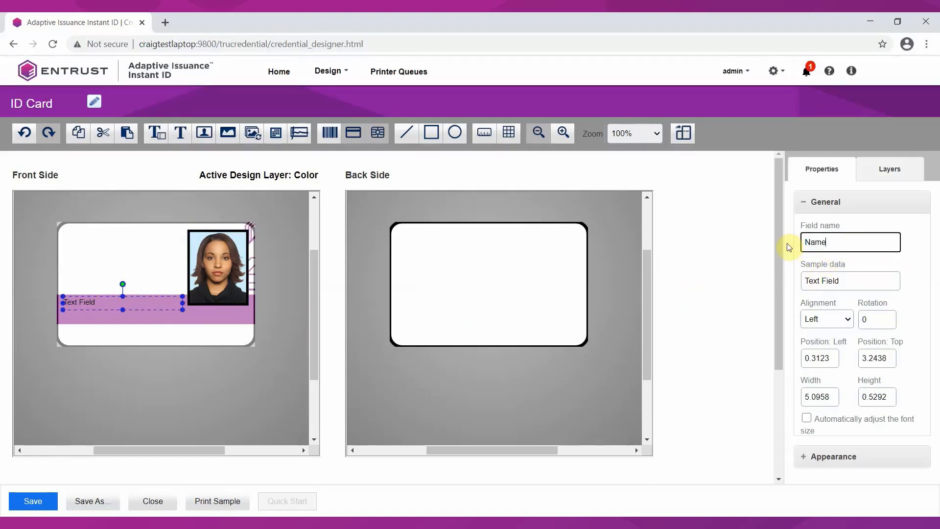
Enter a person's full name as the Name field's sample data and set its alignment to Center
drag(844, 279, 805, 279)
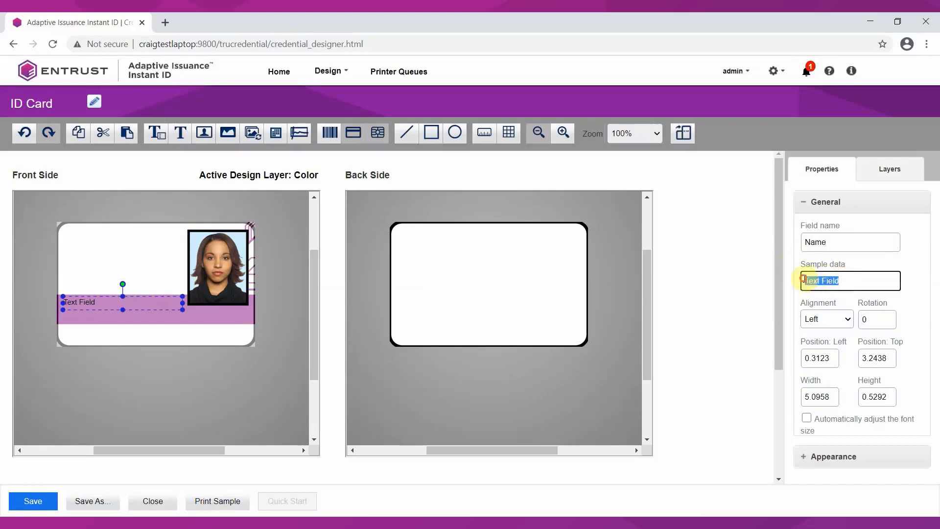
text(Craig Hardy)
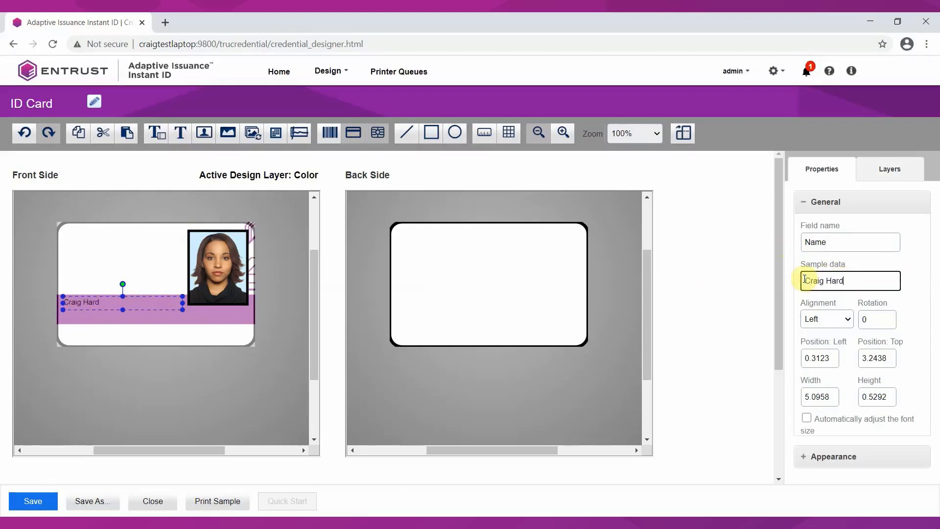
click(846, 319)
click(845, 342)
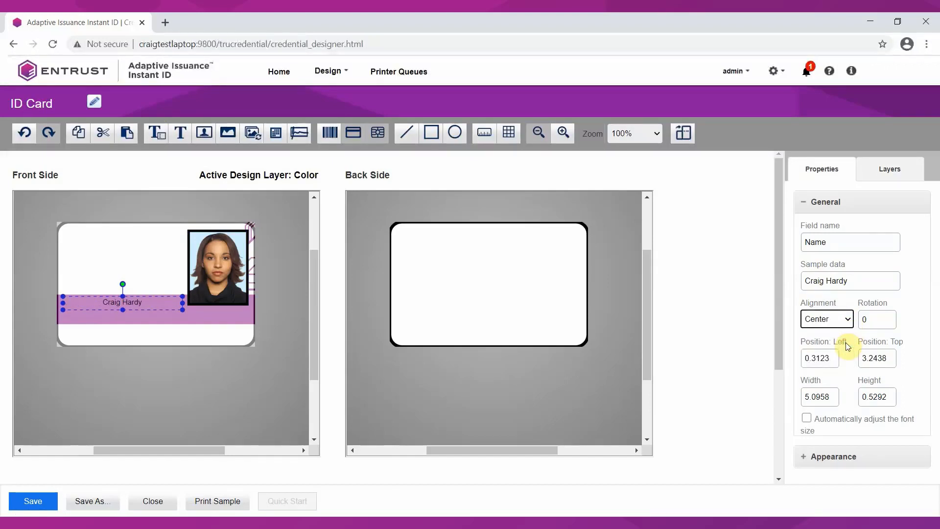
click(828, 431)
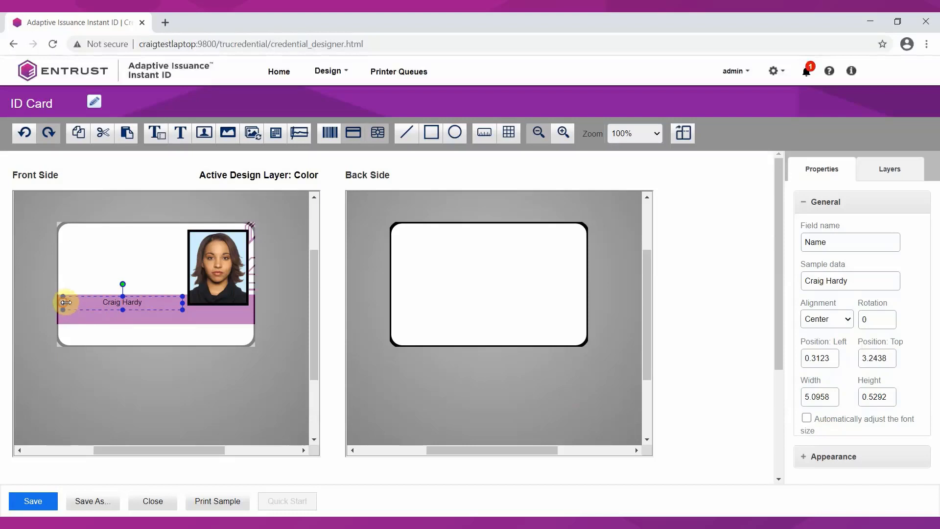
Enable automatic font size adjustment for the Name field and resize it to about 5.22 cm wide at about 0.27 cm left
drag(63, 302, 152, 306)
click(153, 324)
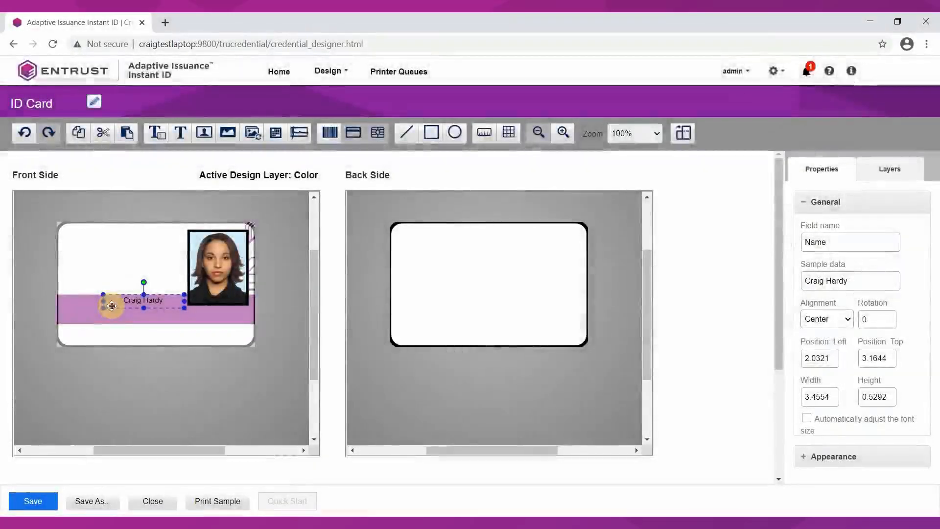
click(807, 419)
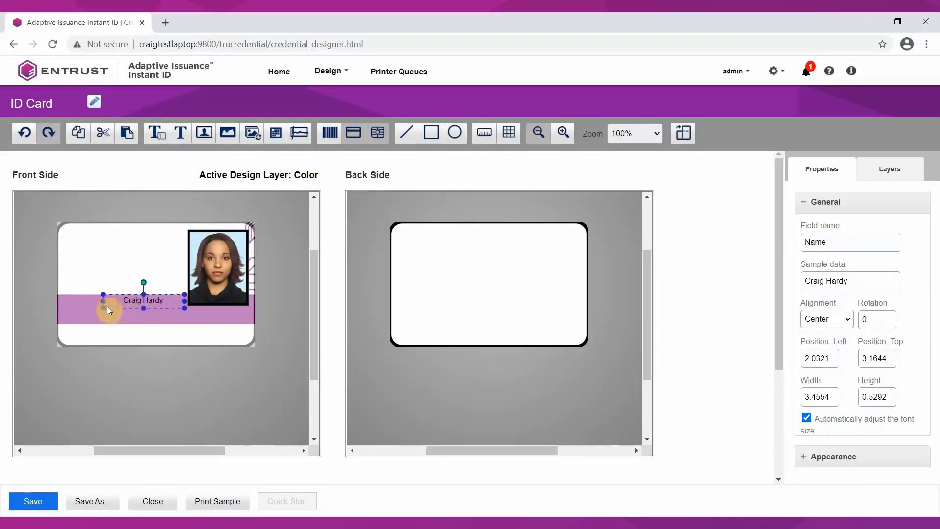
drag(104, 303, 155, 304)
click(139, 313)
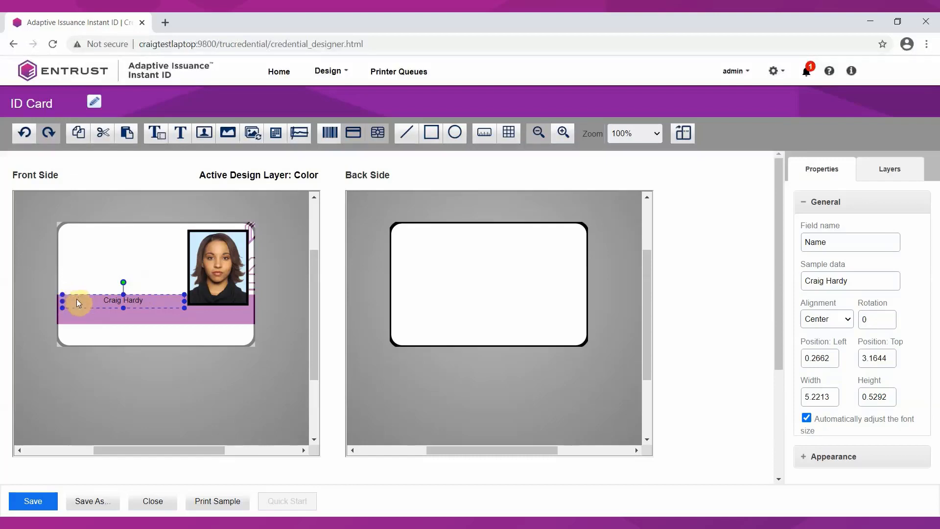
Duplicate the Name field on the front side, name the copy Employee ID, and enter a sample employee number as its sample data
click(85, 140)
click(123, 322)
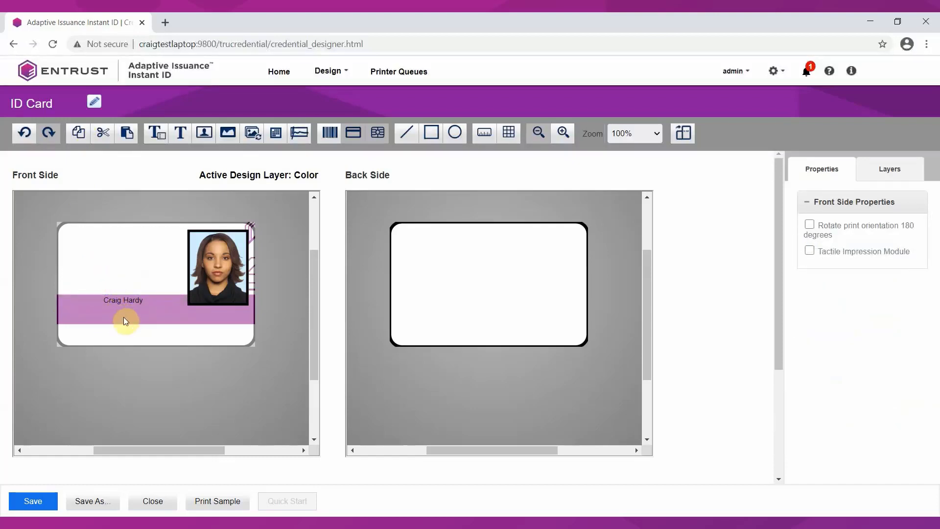
click(128, 134)
drag(874, 242, 766, 243)
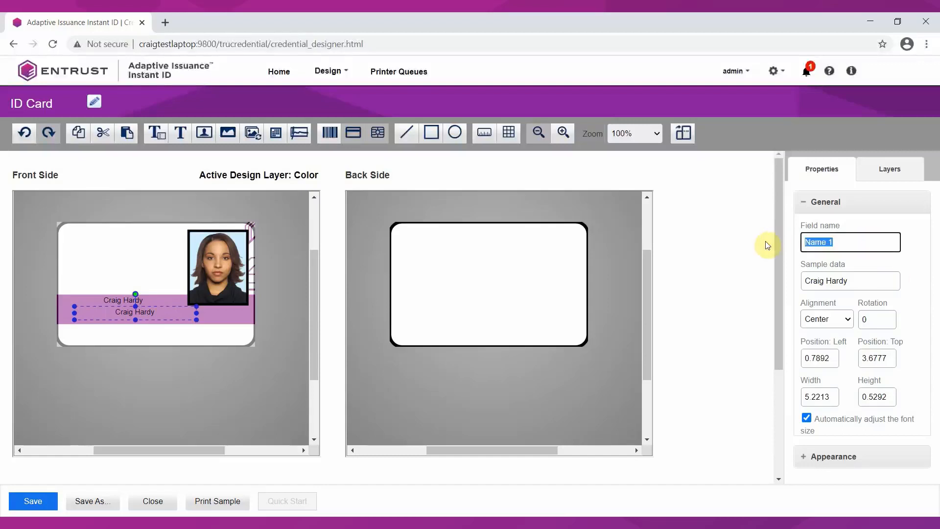
text(Employee ID)
drag(862, 279, 798, 281)
text(12345)
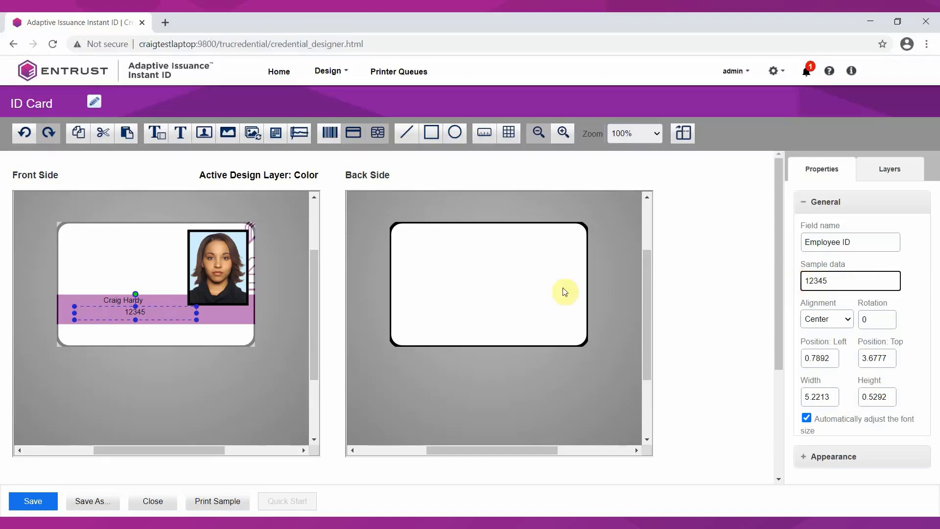
Select the Name and Employee ID fields together and align them to the left
drag(174, 336, 107, 299)
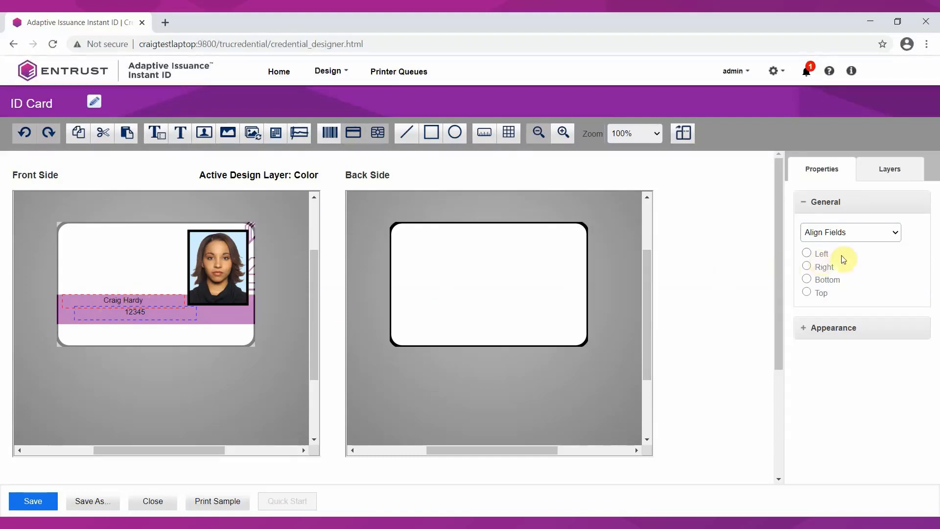
click(868, 236)
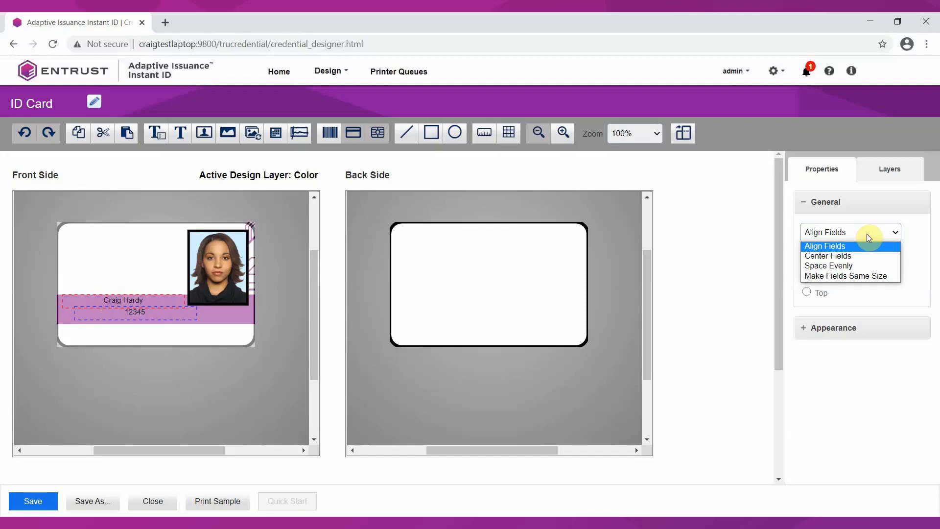
click(853, 247)
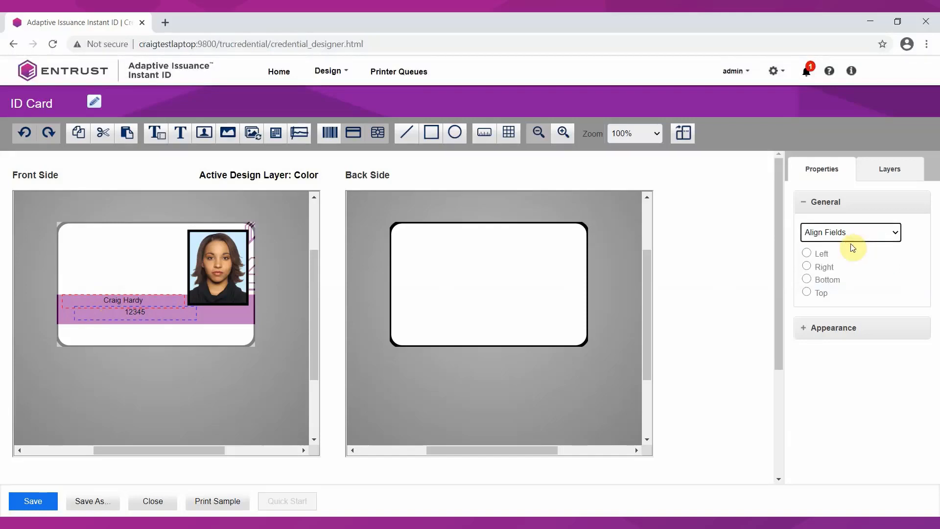
click(810, 253)
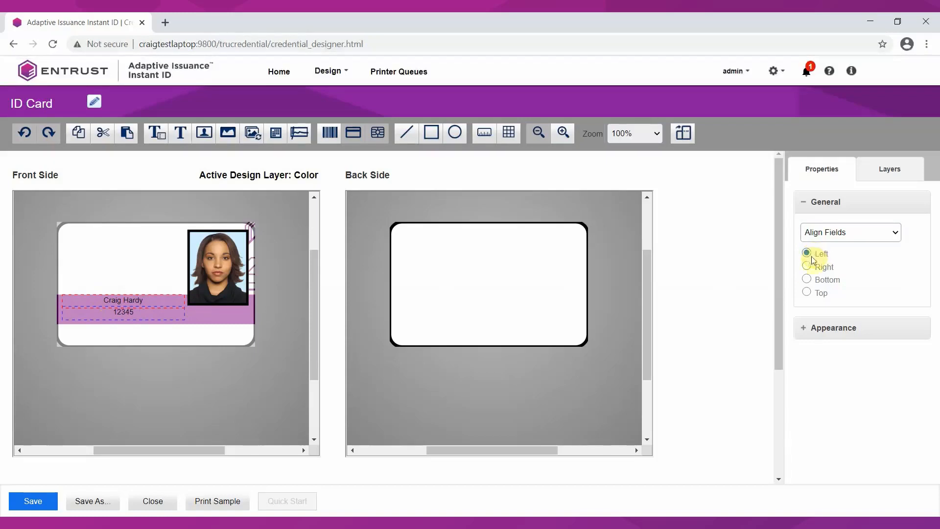
Format the Name and Employee ID fields with the Yu Gothic font, Bolder weight and white font color
click(803, 328)
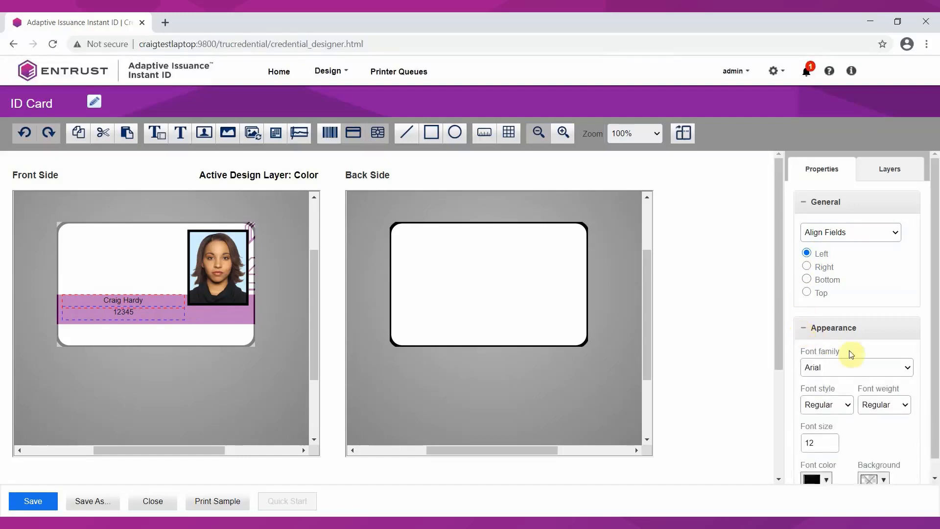
drag(935, 371, 936, 400)
click(902, 351)
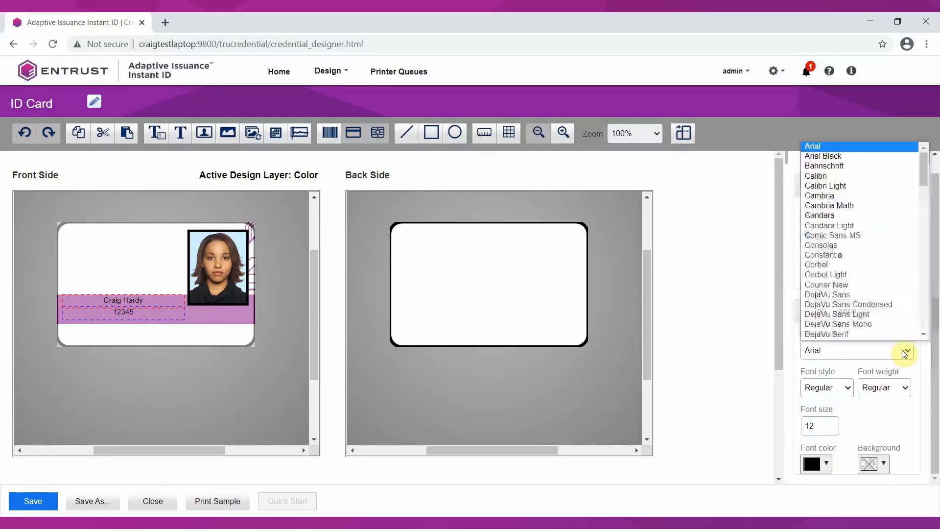
drag(925, 178, 910, 245)
scroll(903, 294, down, 10)
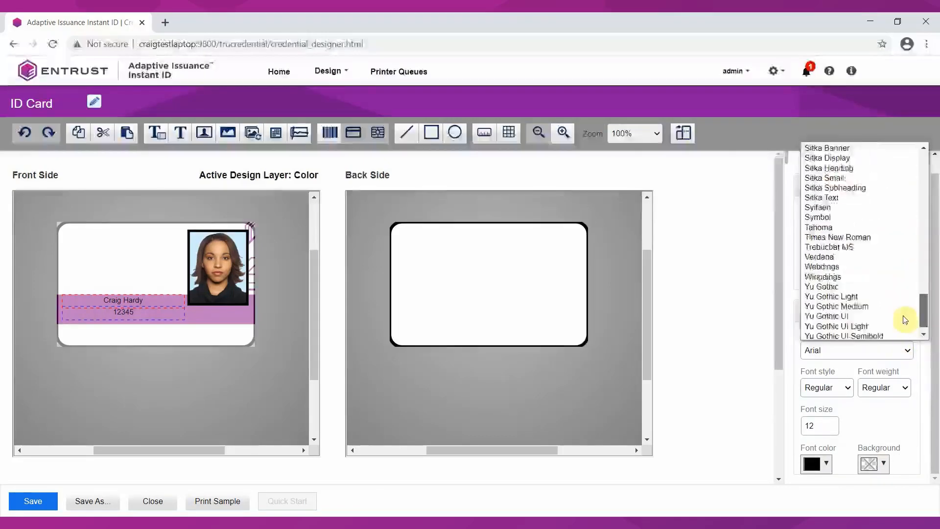
click(857, 280)
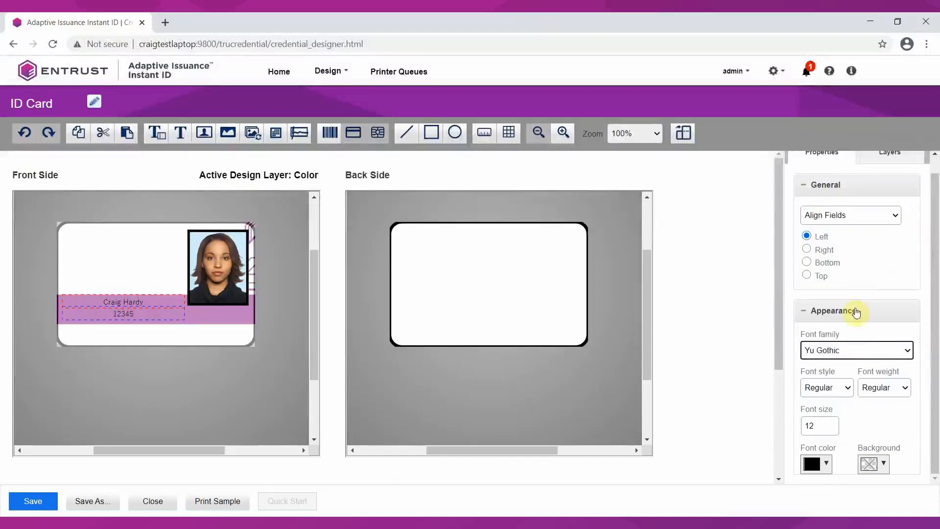
click(888, 386)
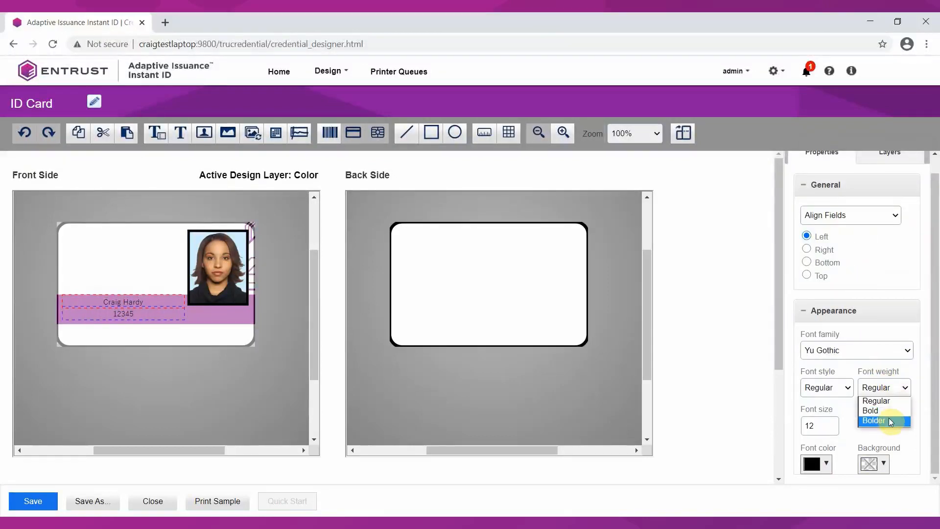
click(876, 419)
click(825, 463)
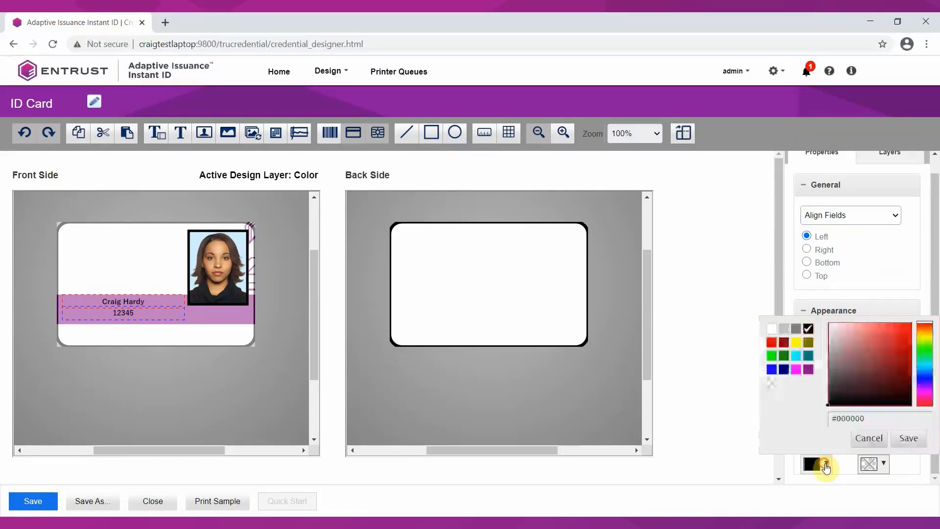
click(774, 331)
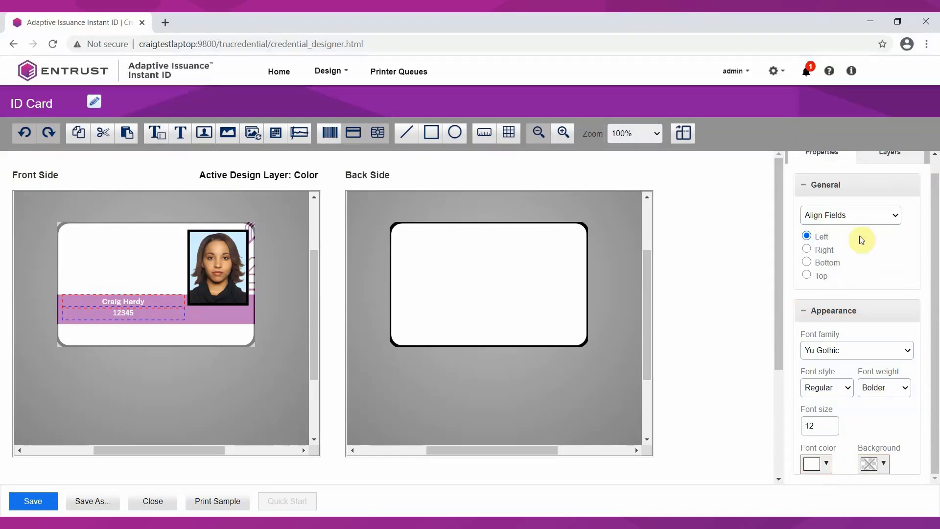
Enable the front side's Black layer and make it the active design layer
click(887, 157)
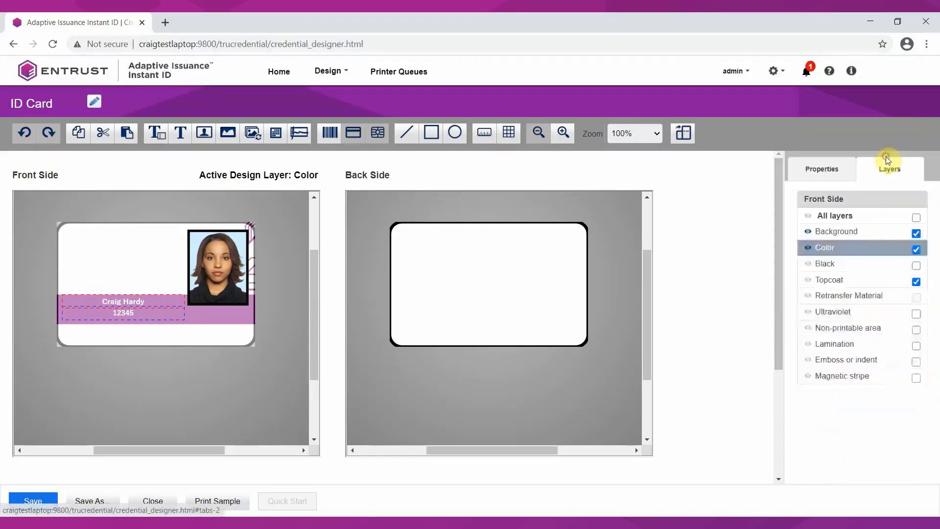
click(916, 265)
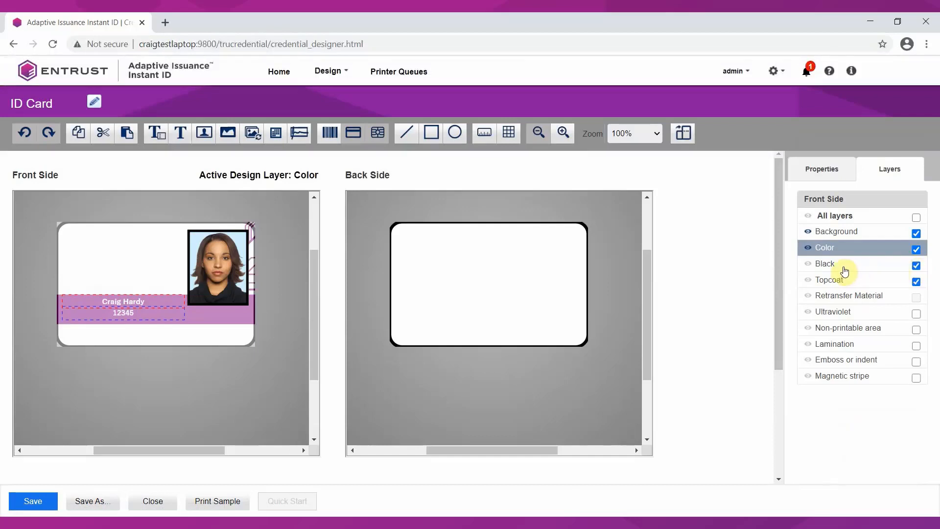
click(827, 265)
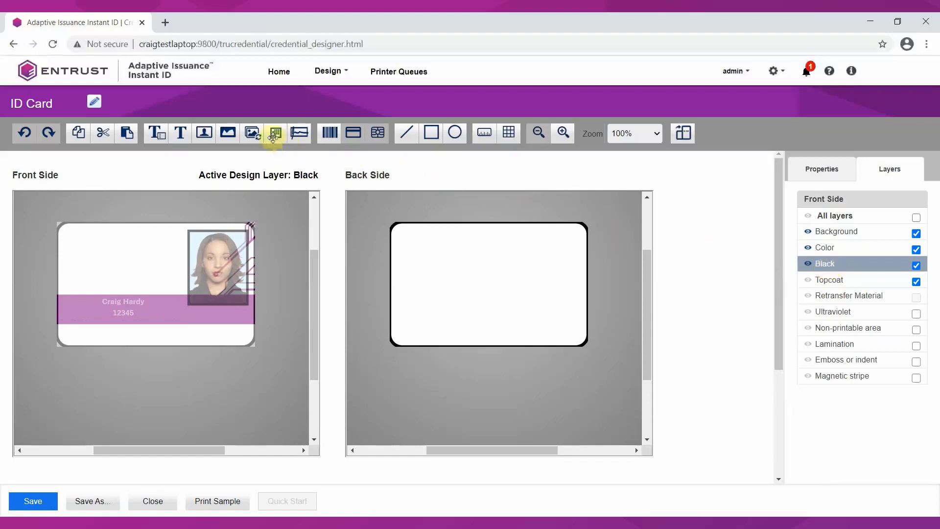
Place a date field below the purple band near the card's lower-right corner, with sample data 24/03/21, and name it Expiry Date
drag(273, 134, 178, 334)
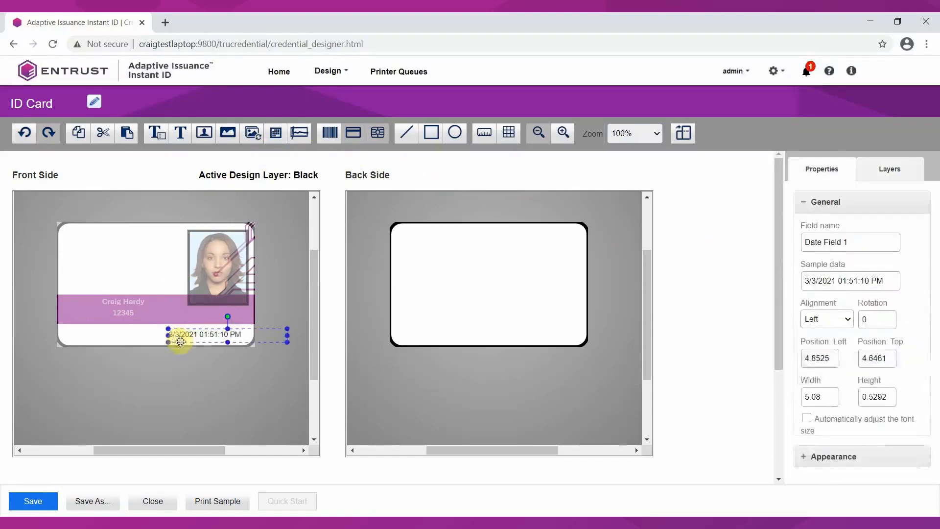
drag(877, 281, 789, 267)
text(2)
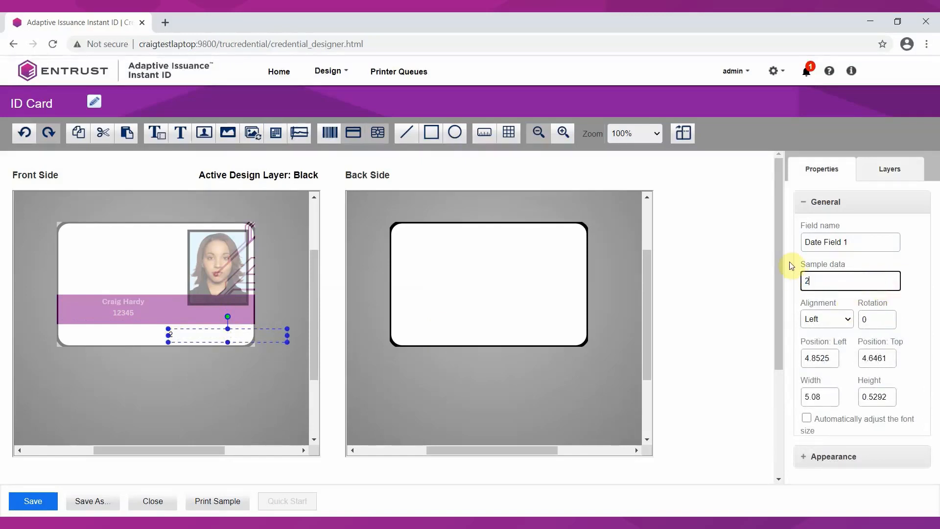
text(4/03/21)
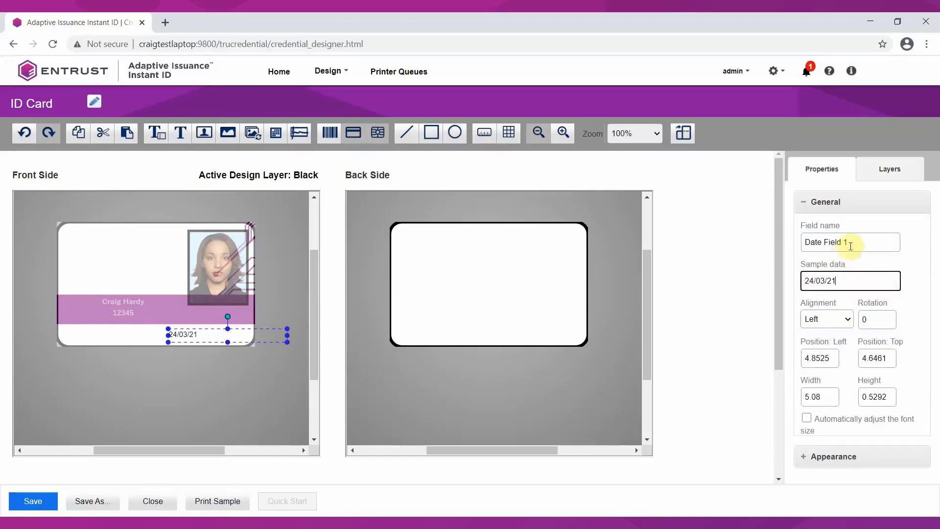
drag(850, 242, 787, 241)
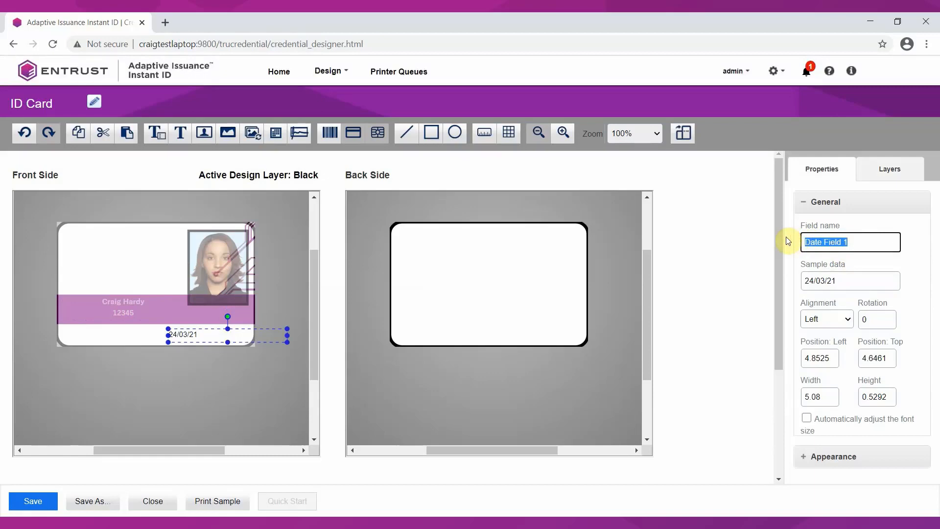
text(Expiry Date)
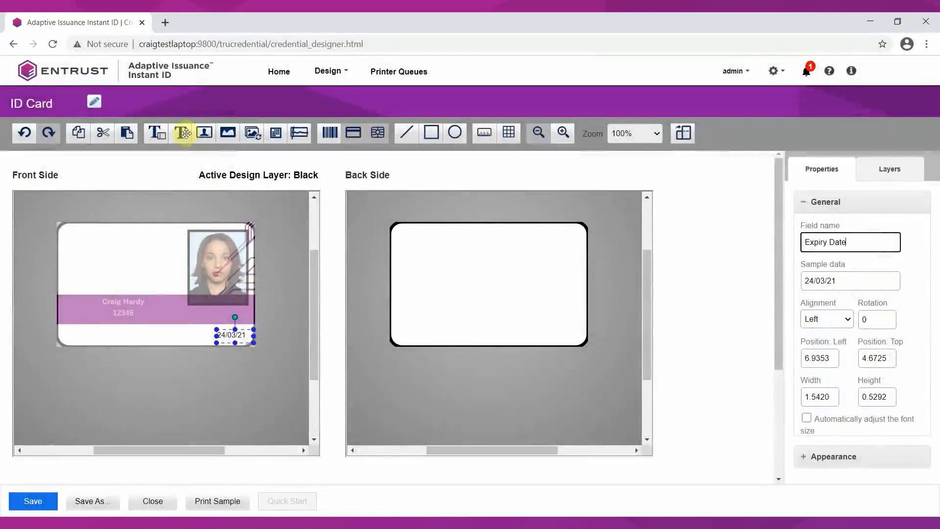
Add a static text label beside the expiry date, enable Multiline, and make it read "Expiry Date:" over two lines
drag(183, 131, 183, 336)
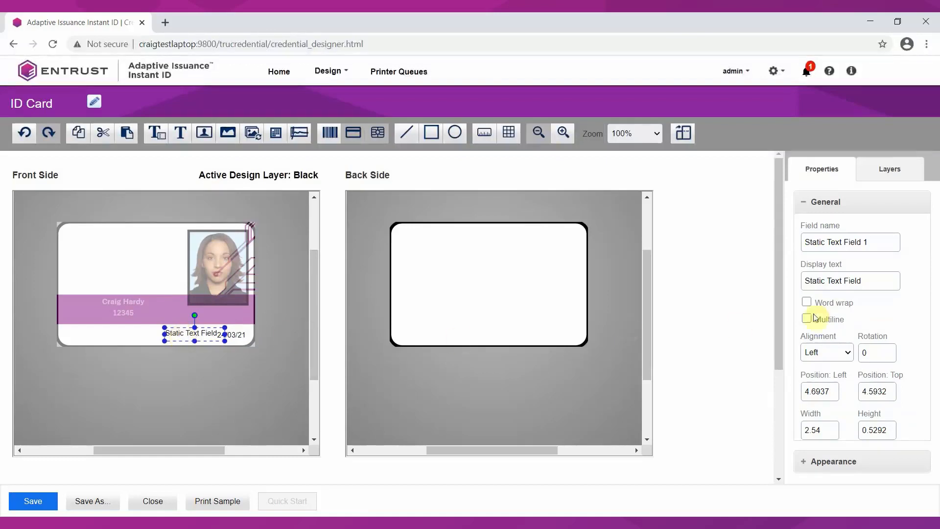
drag(877, 282, 798, 281)
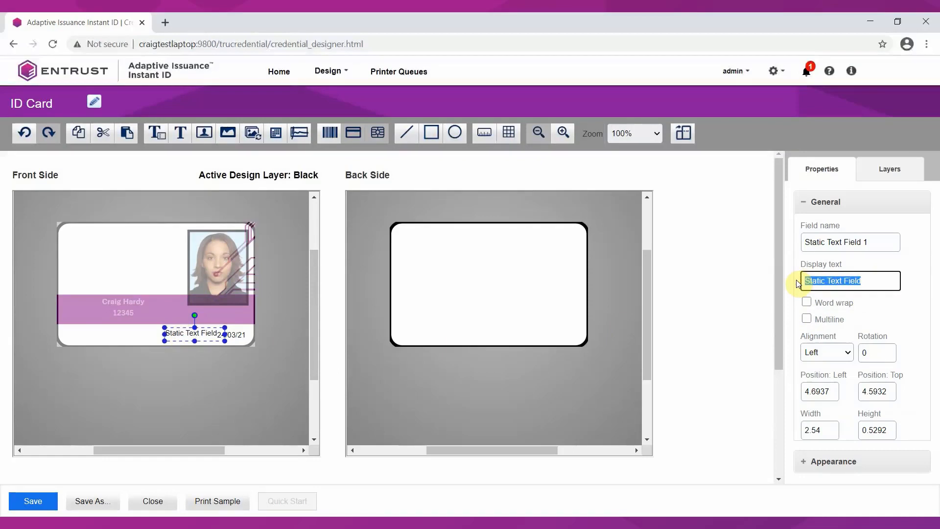
text(Expiry Date:)
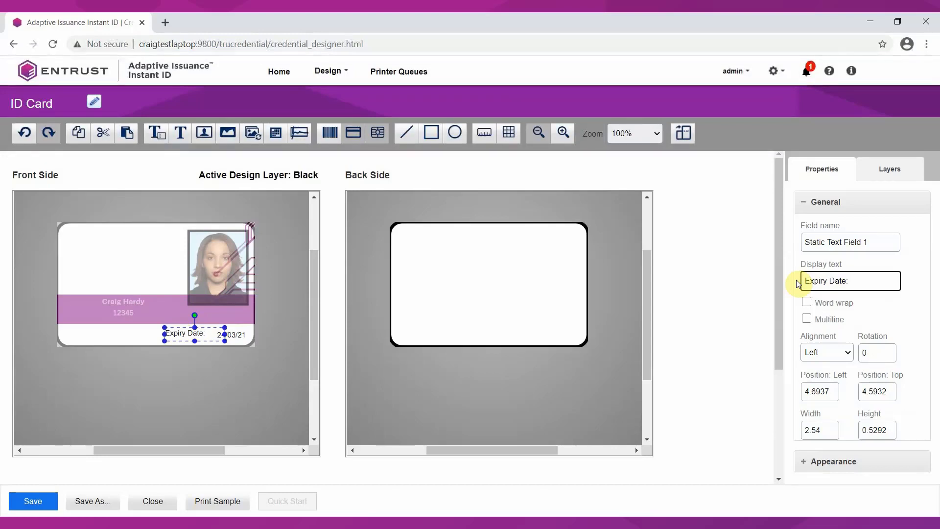
click(807, 319)
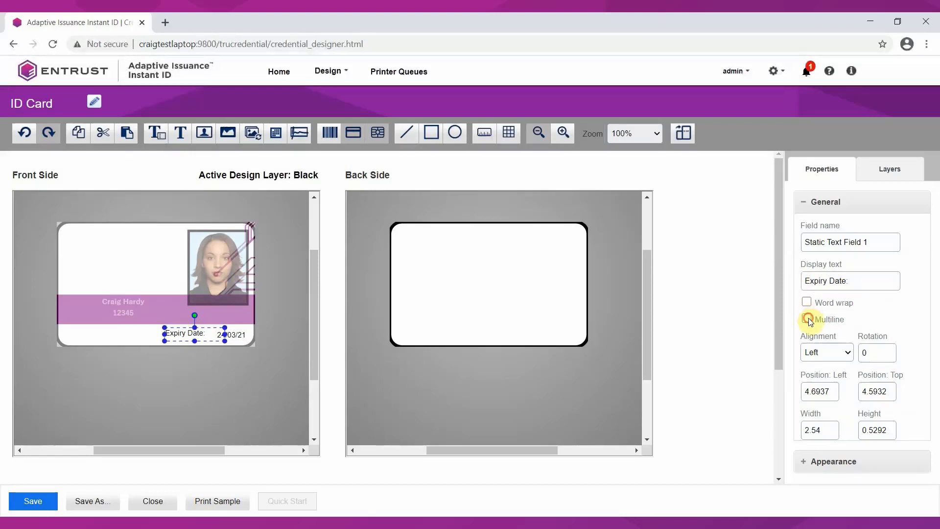
click(829, 280)
key(BackSpace)
key(Return)
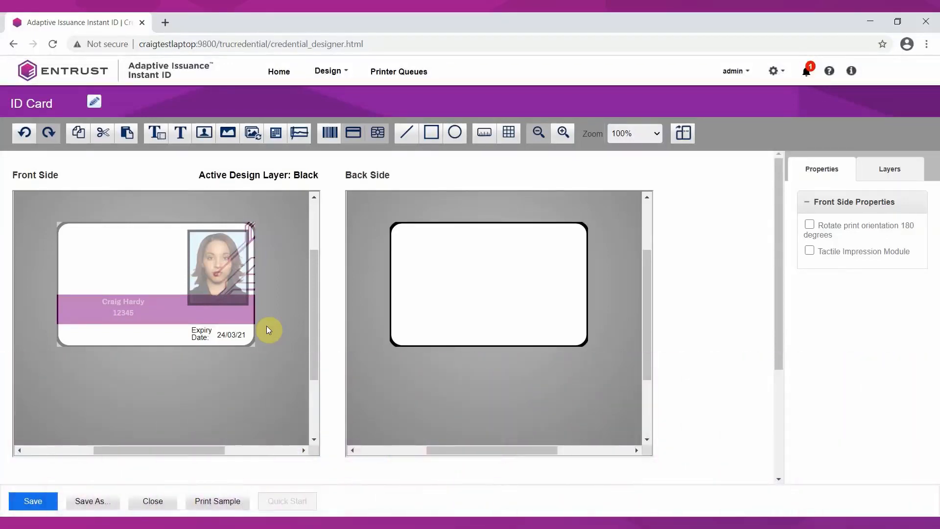
On the front side's Color layer, place a static graphic using Entrust Logo.bmp near the card's upper-left edge, about 3.84 wide and 3.44 high
click(890, 169)
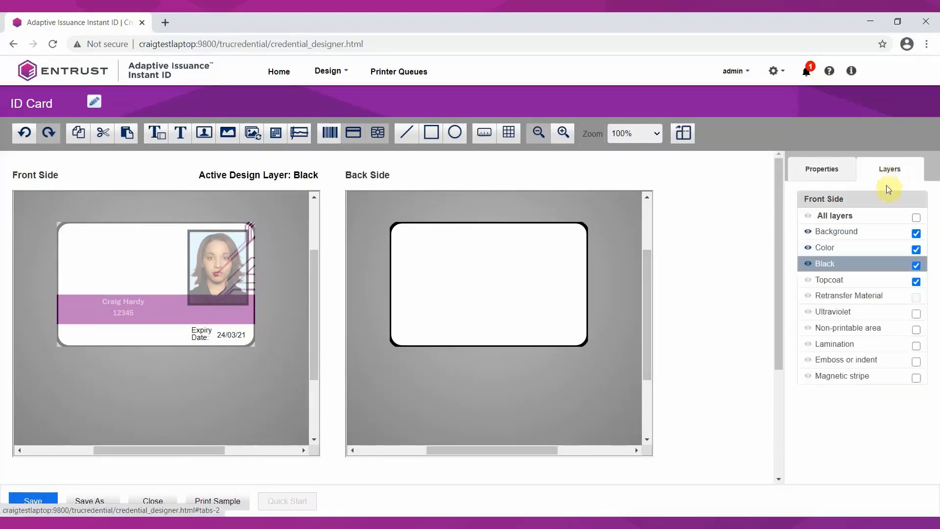
click(831, 250)
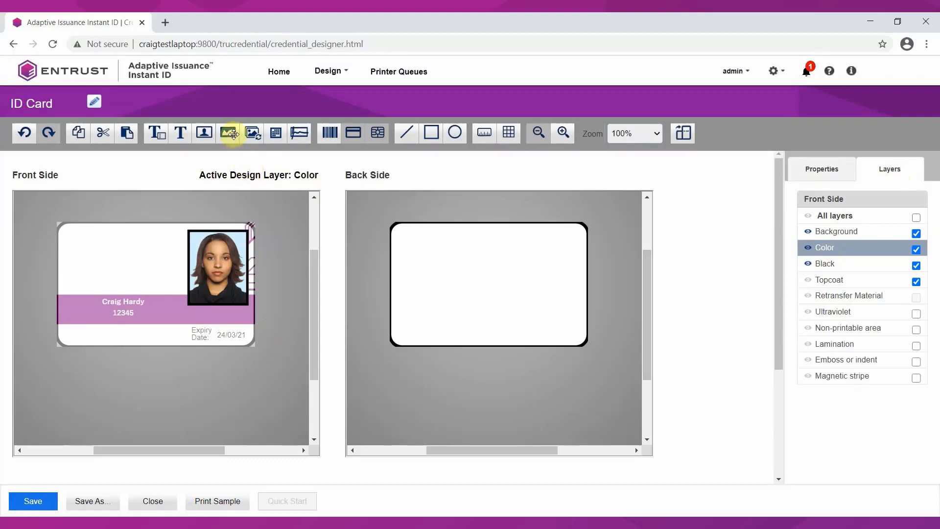
drag(233, 134, 110, 250)
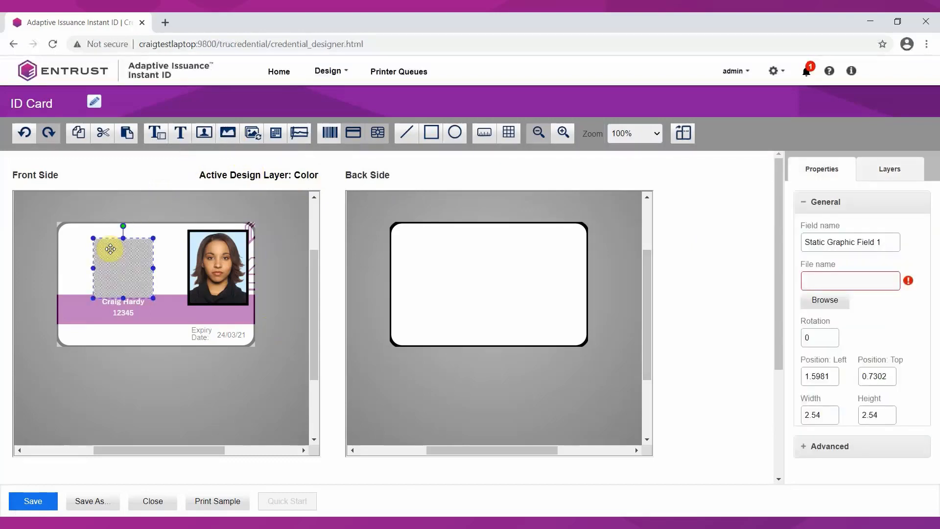
click(817, 301)
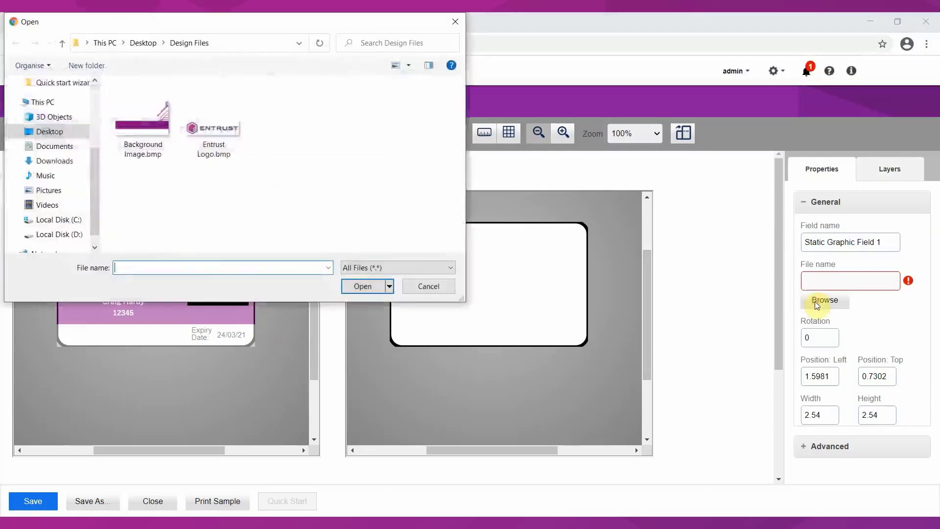
double_click(214, 130)
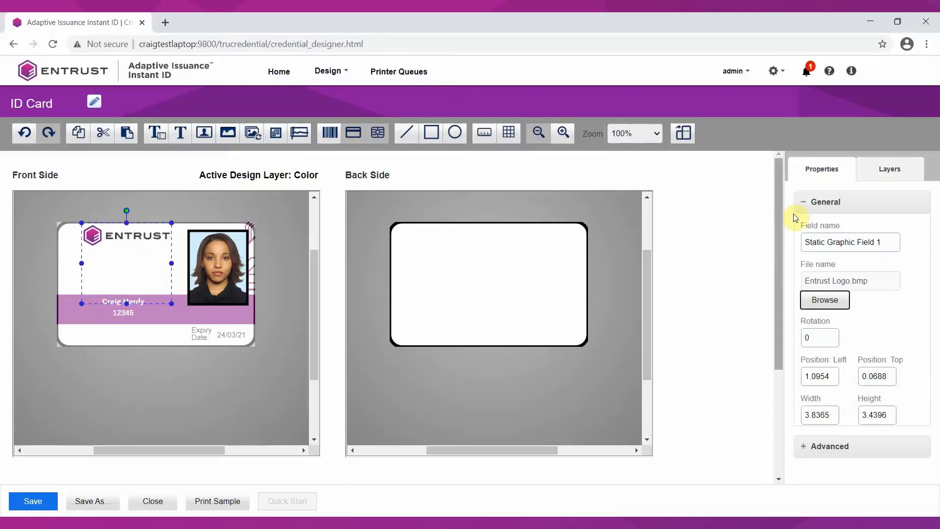
Try ghosting the logo graphic by displaying it as semi-opaque, lowering its opacity to 20 percent and raising it again
click(803, 202)
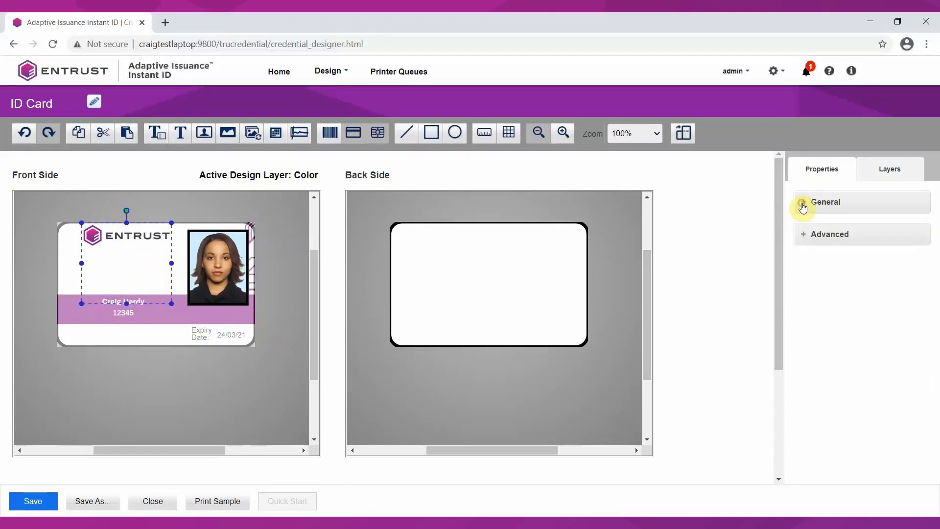
click(805, 235)
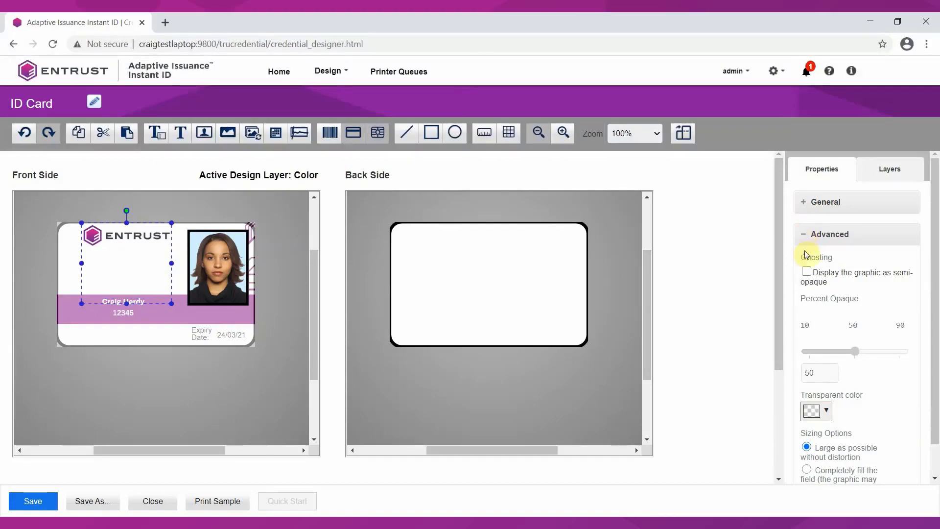
click(807, 271)
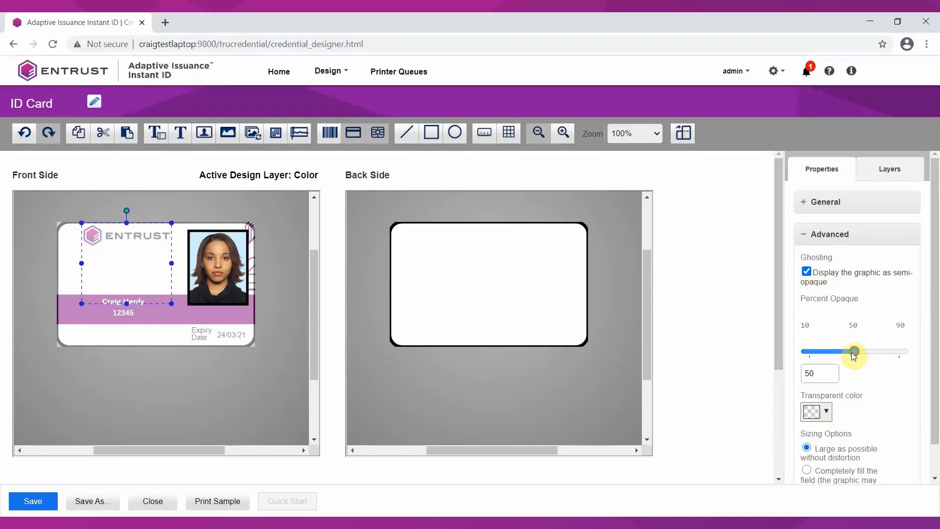
drag(854, 353, 824, 354)
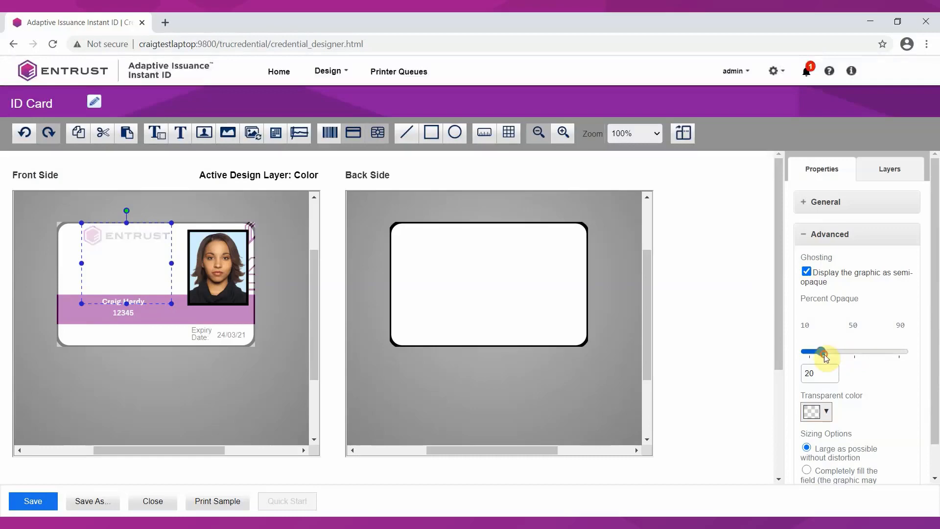
click(885, 353)
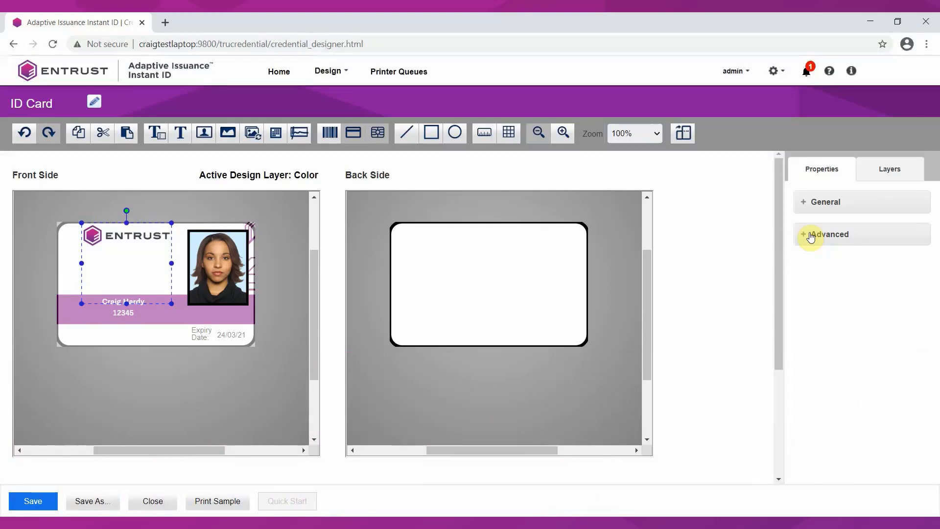
Make the front side's Black layer active and place a signature field below the purple band near the card's lower-left corner
click(869, 179)
click(831, 264)
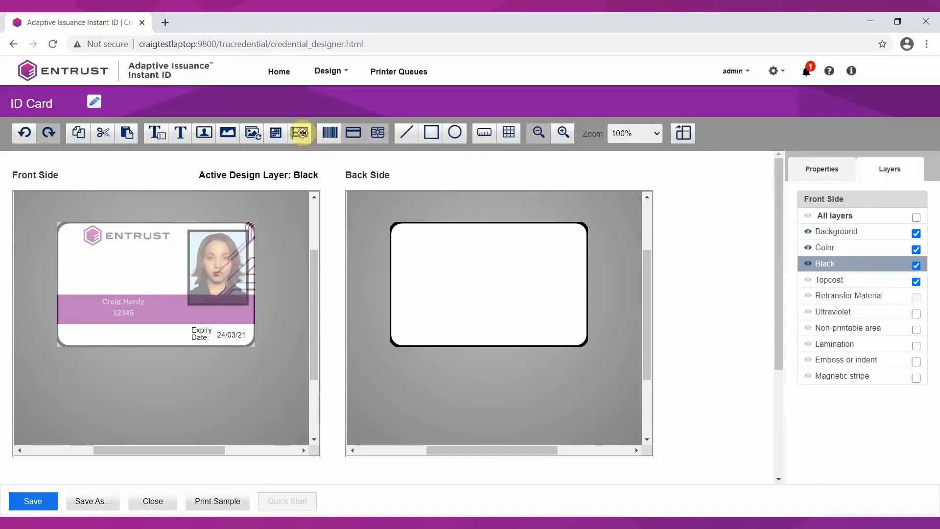
mouse_move(299, 133)
mouse_down()
mouse_move(242, 202)
mouse_move(87, 332)
mouse_up()
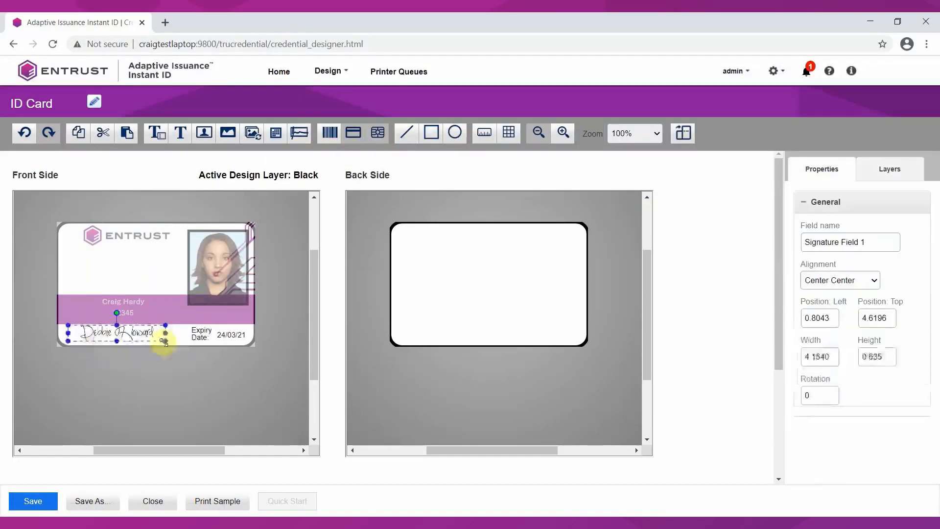